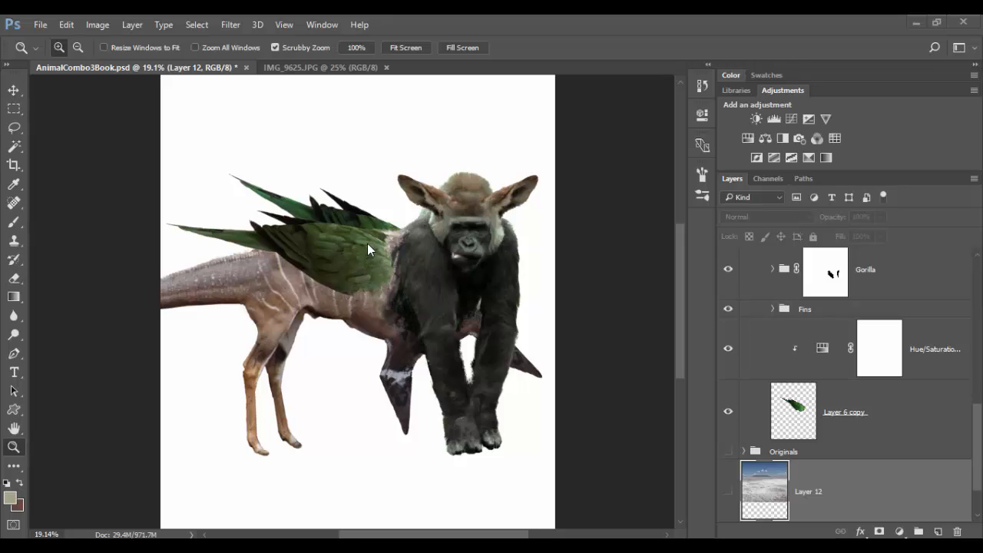
Zoom in on the wing, show Layer 11's colour tint and select Layer 11
left_click_drag(367, 250, 437, 256)
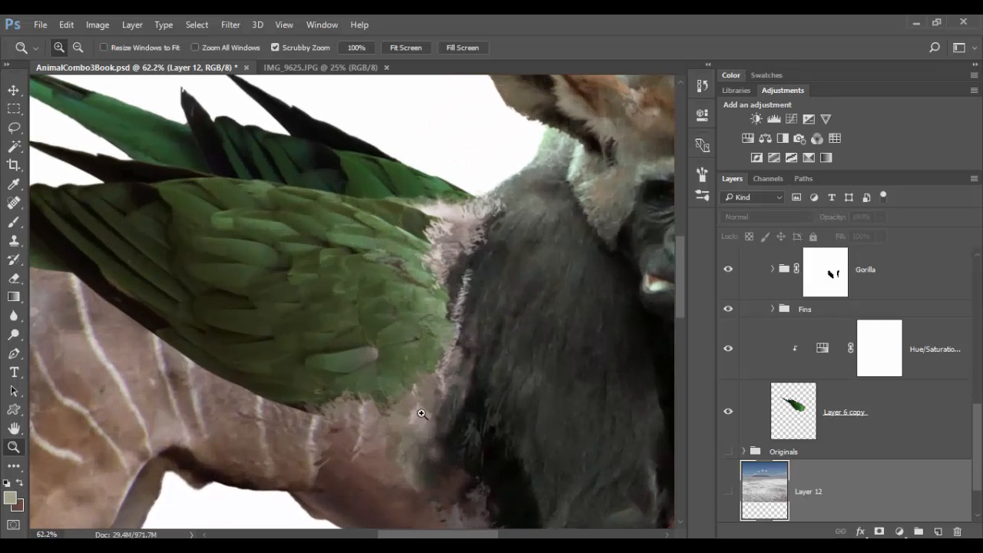
left_click_drag(471, 454, 447, 377)
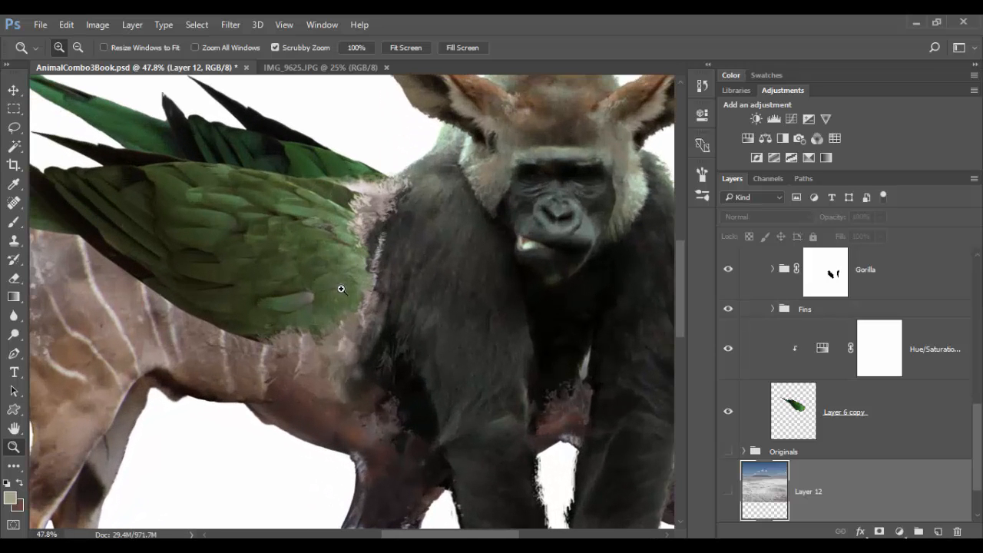
left_click_drag(386, 408, 326, 407)
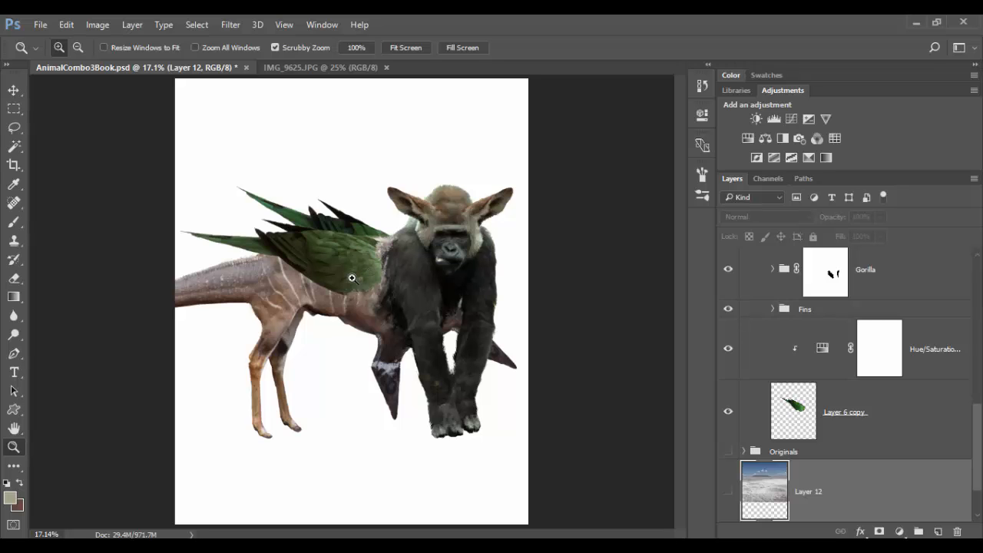
mouse_move(351, 284)
left_mouse_down()
mouse_move(380, 288)
mouse_move(366, 286)
left_mouse_up()
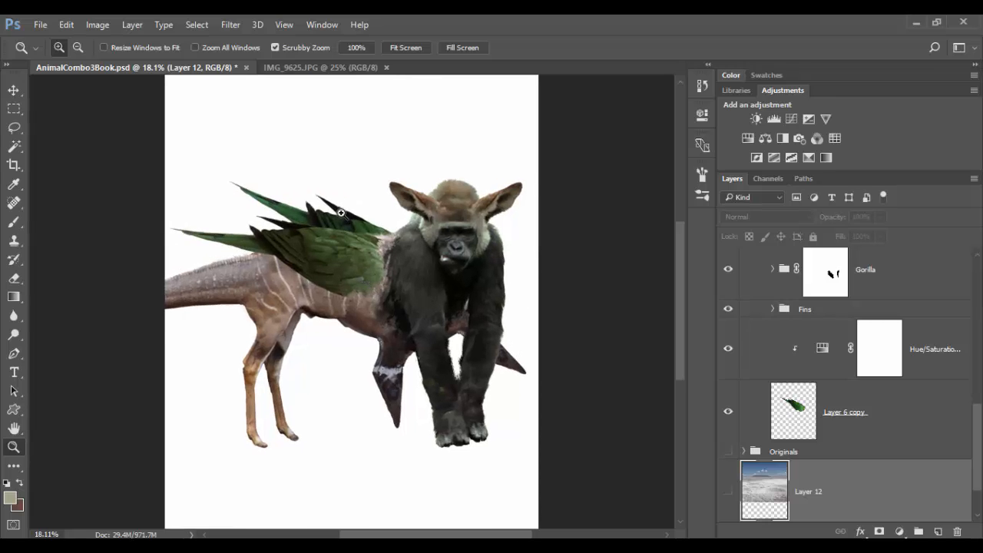
left_click_drag(339, 215, 393, 235)
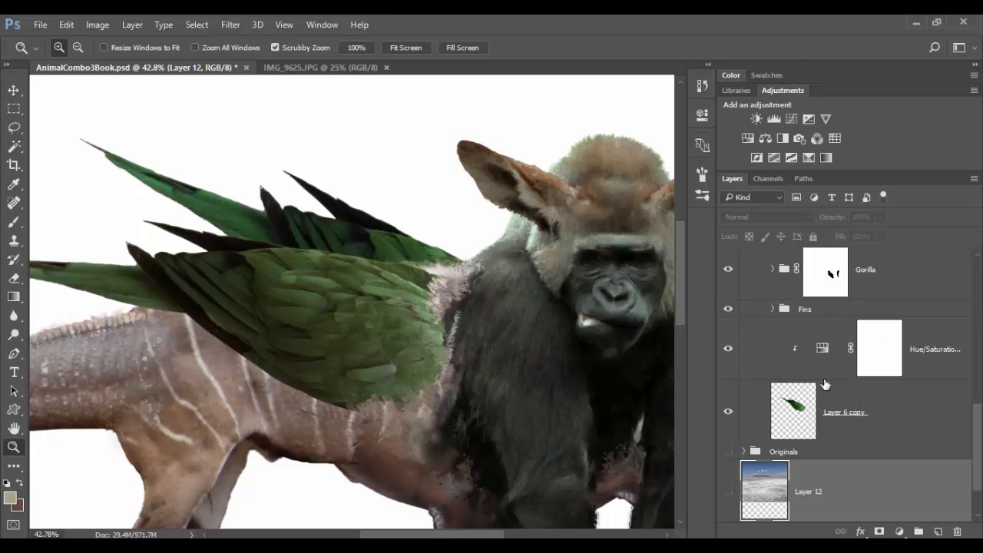
scroll(755, 341, "up", 2)
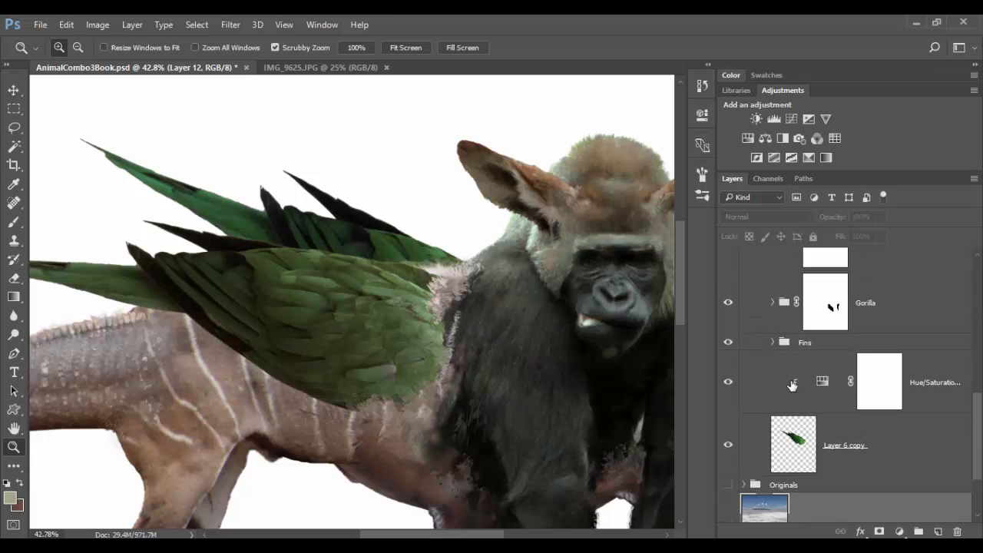
scroll(833, 419, "up", 1)
scroll(833, 424, "up", 8)
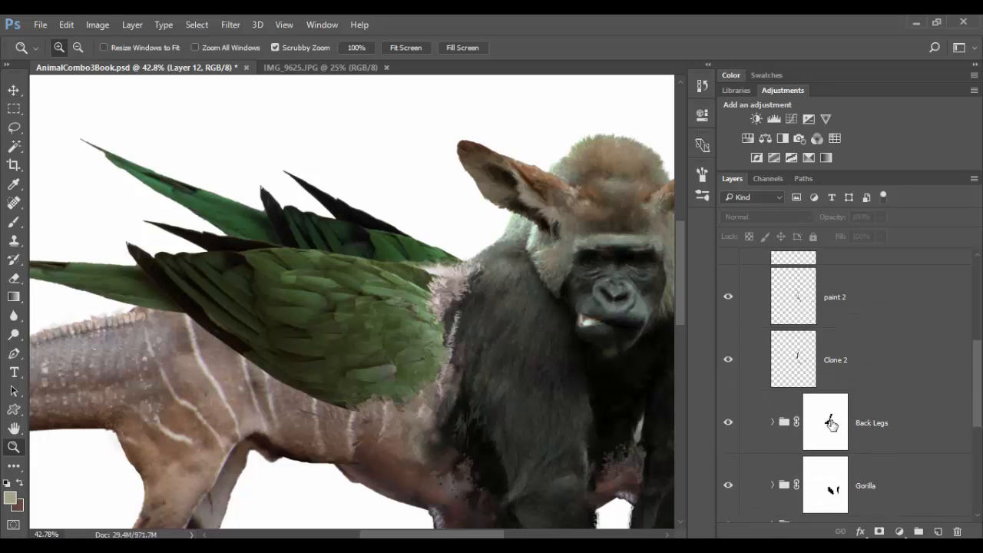
scroll(833, 425, "up", 2)
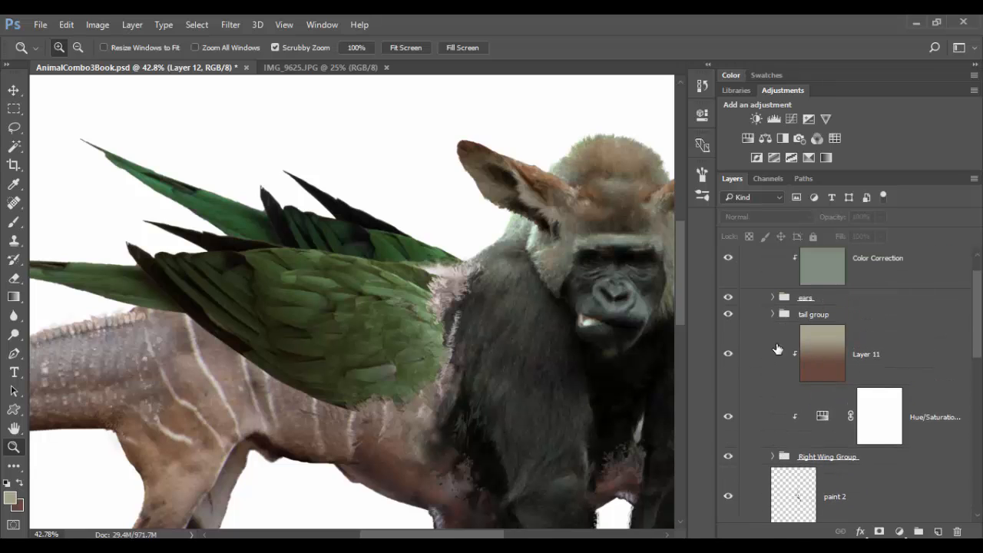
left_click(728, 355)
left_click(943, 346)
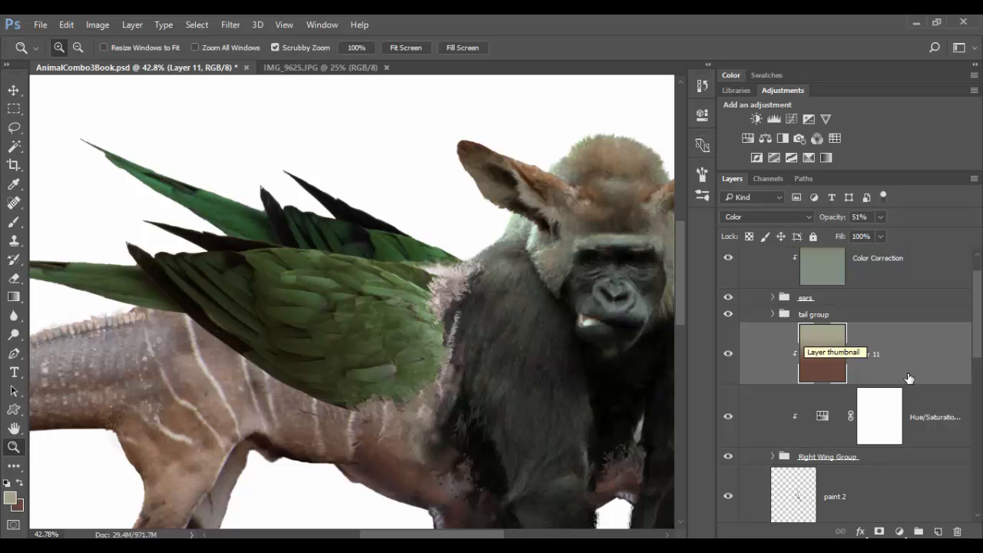
Toggle Layer 11 and the Hue/Saturation adjustment off and on to compare wing colour
left_click(875, 418)
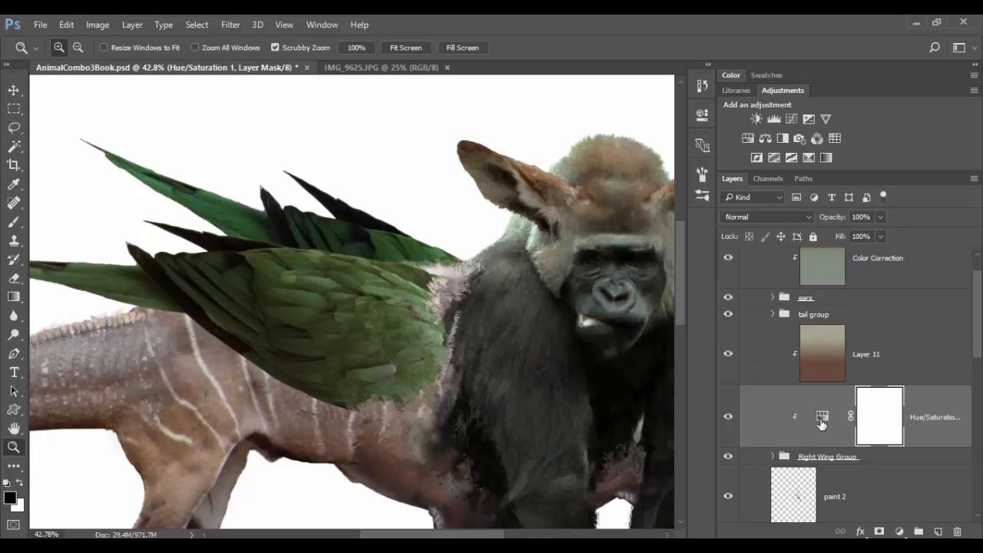
left_click(728, 354)
left_click(729, 416)
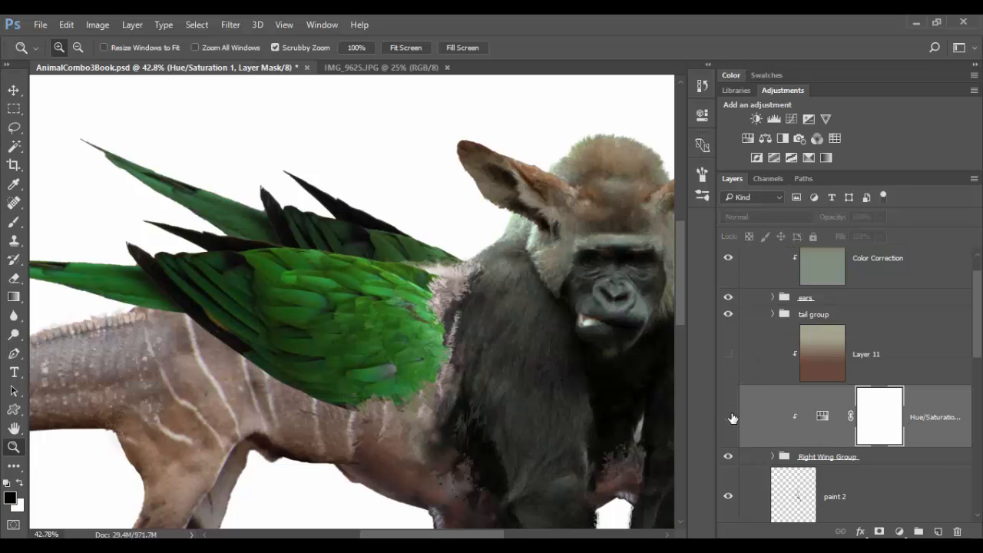
left_click(730, 416)
left_click(727, 353)
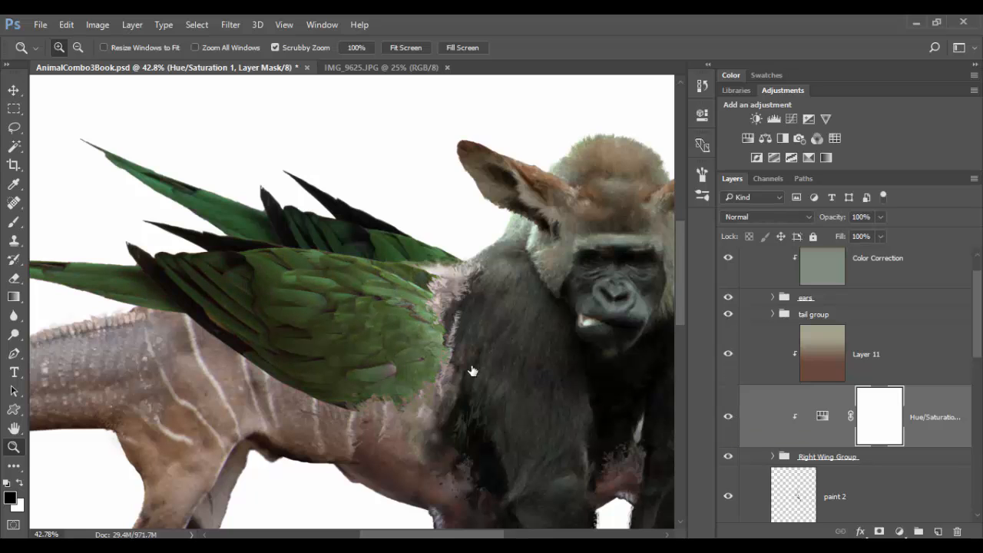
Lower the Hue/Saturation adjustment's saturation from -27 to -35
left_click_drag(473, 369, 417, 262)
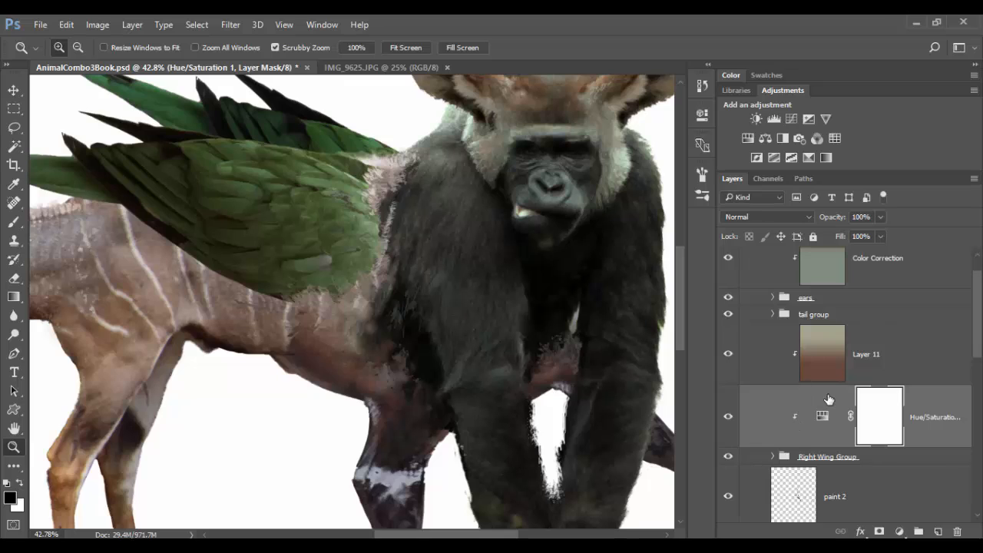
mouse_move(978, 335)
left_mouse_down()
mouse_move(979, 362)
mouse_move(979, 330)
left_mouse_up()
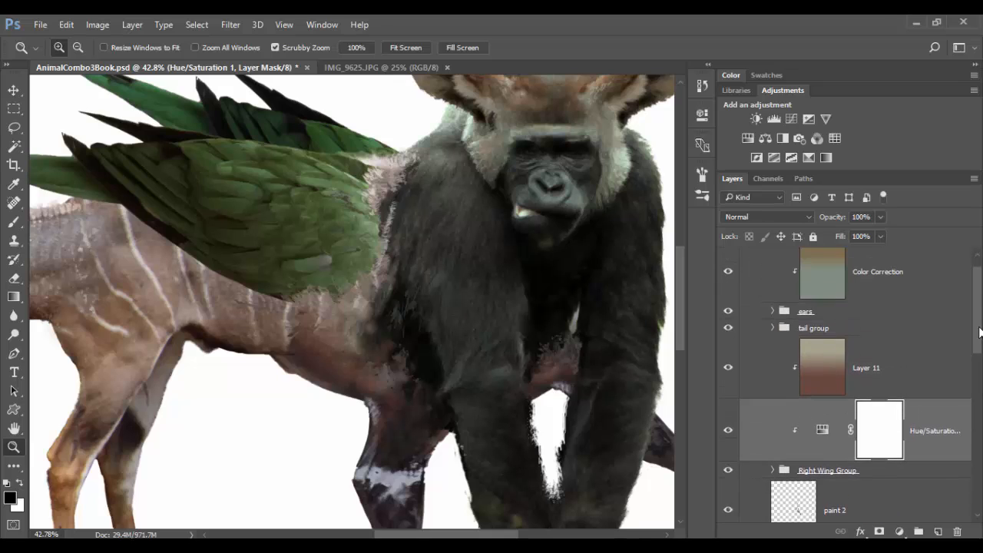
left_click(822, 430)
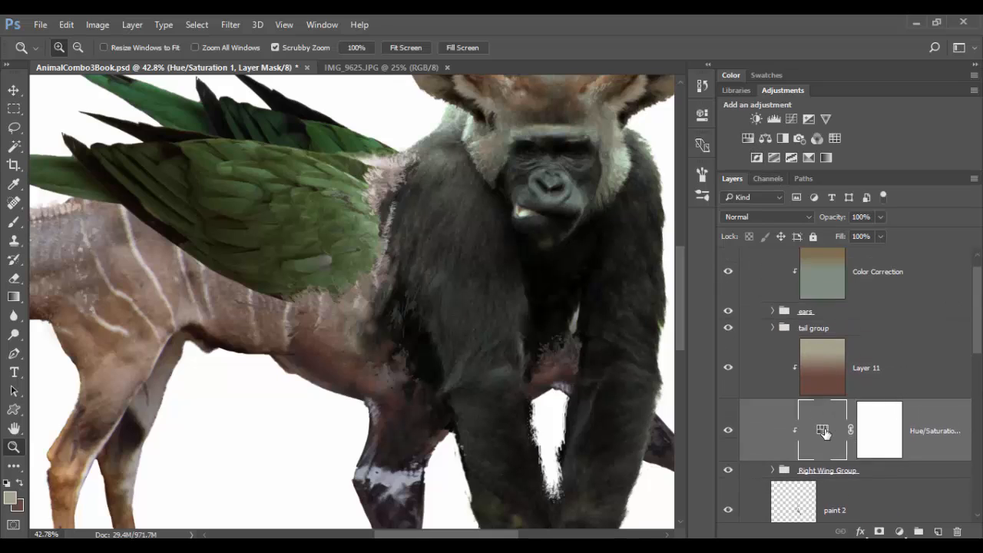
left_click(822, 430)
mouse_move(554, 229)
left_mouse_down()
mouse_move(629, 230)
mouse_move(563, 228)
left_mouse_up()
left_click(702, 115)
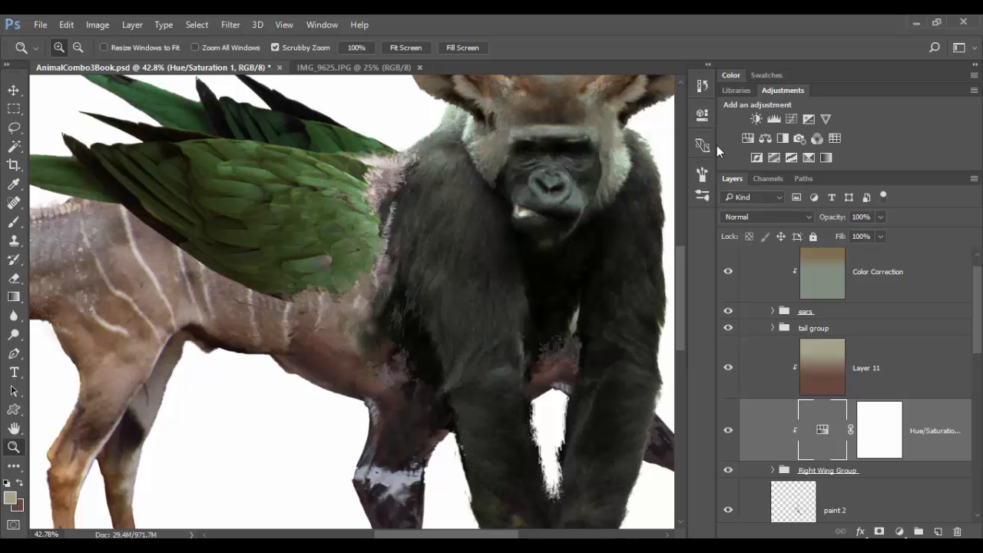
scroll(846, 423, "down", 5)
scroll(846, 422, "down", 6)
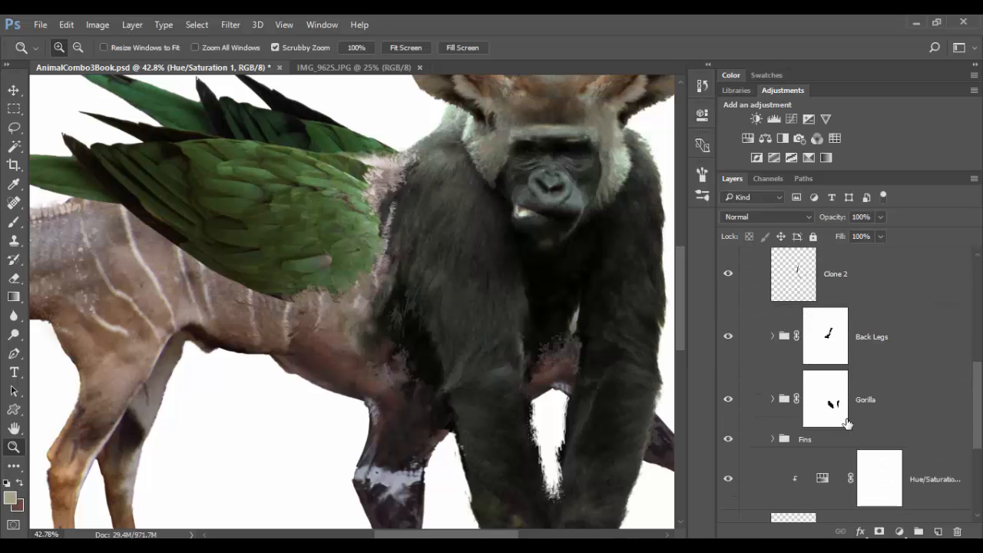
Select the Layer 6 copy wing and toggle the Hue/Saturation 1 copy adjustment to compare
left_click(776, 394)
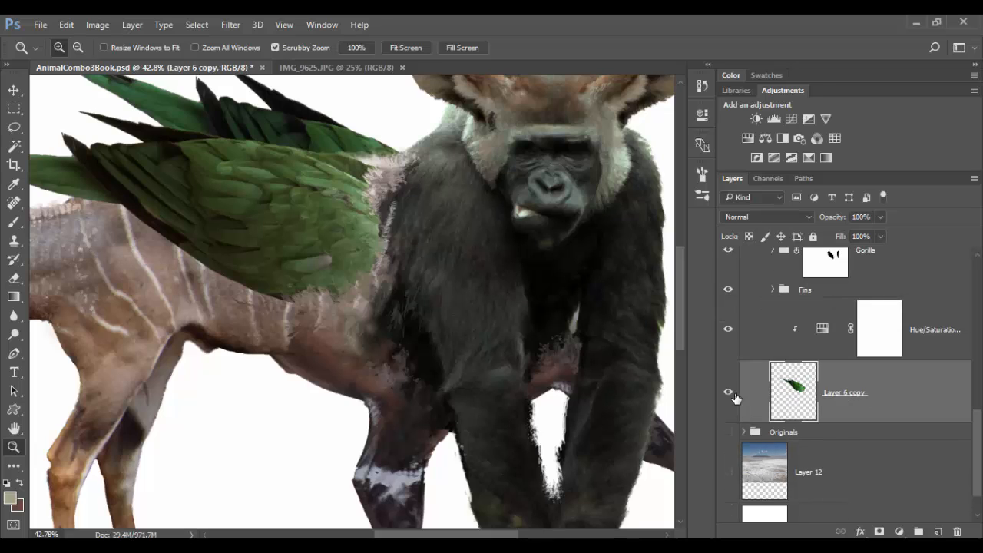
left_click(822, 335)
left_click(728, 331)
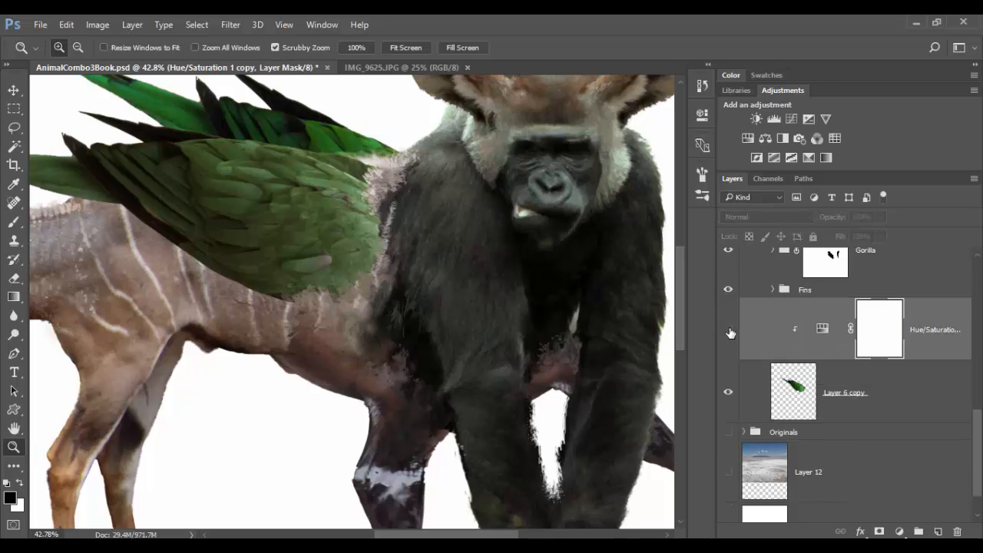
left_click(729, 330)
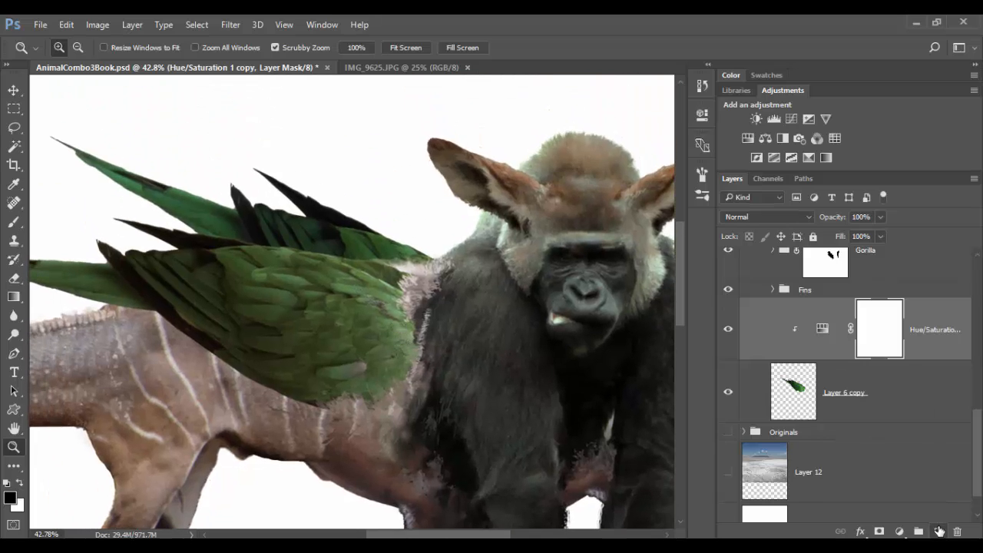
Add a new Layer 13 clipped to the Hue/Saturation layer below
left_click(938, 530)
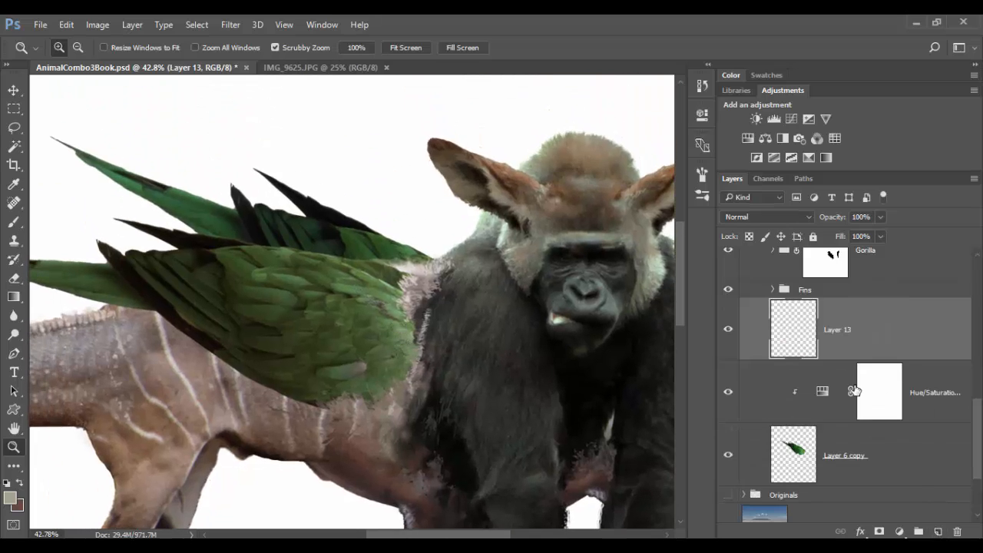
key("alt")
left_click(936, 355, "alt")
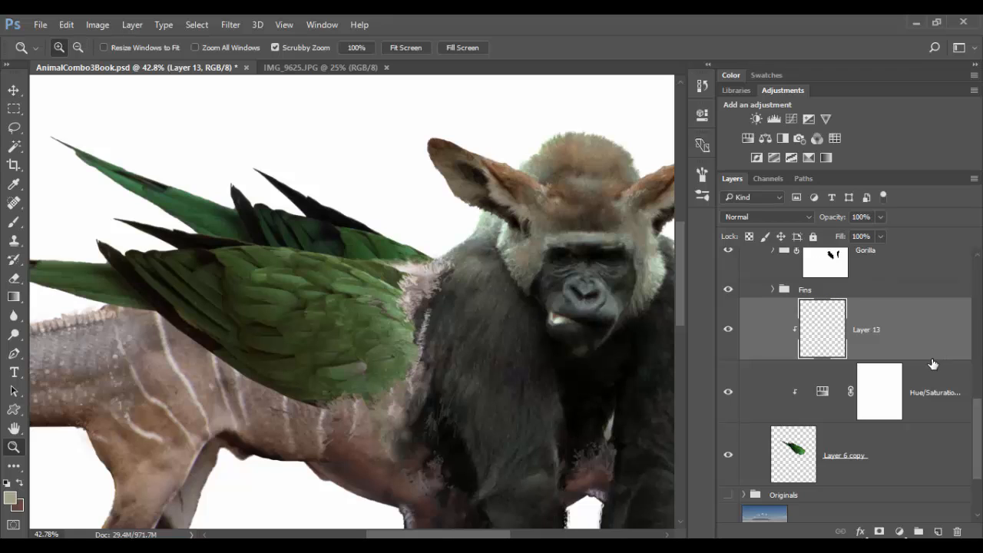
Sample beige and brown from the image and draw a vertical gradient over the feathers
key("g")
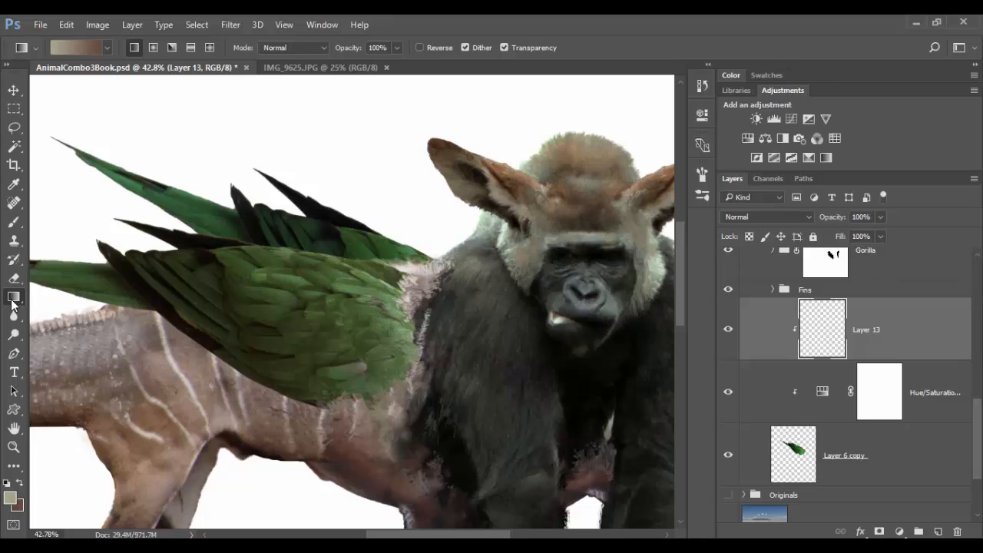
right_click(14, 301)
left_click(68, 299)
left_click(424, 265, "alt")
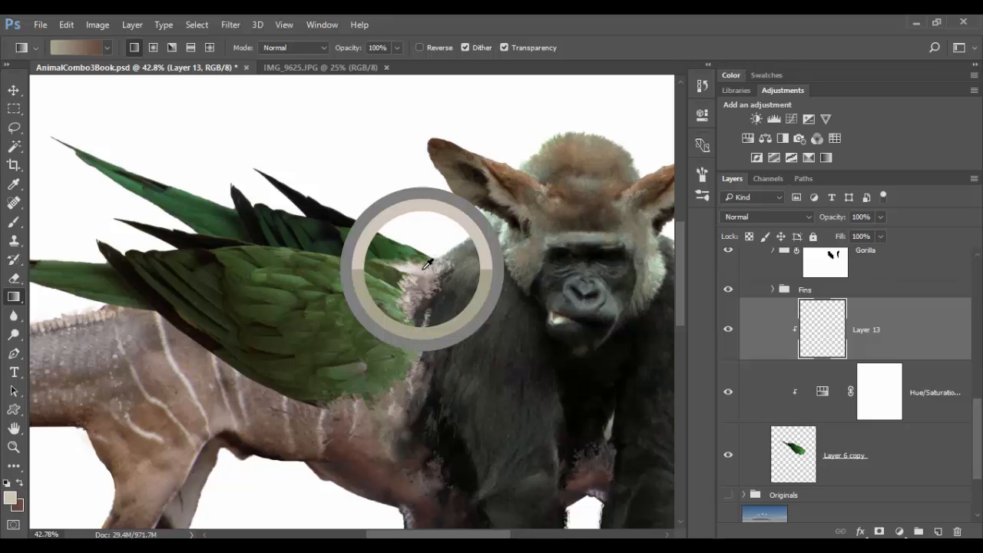
left_click(19, 483)
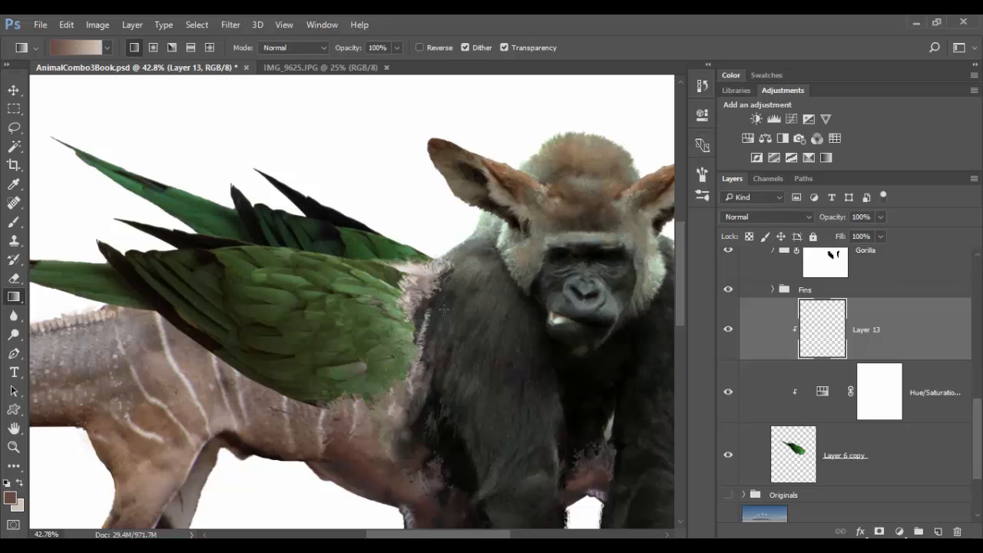
left_click(178, 335, "alt")
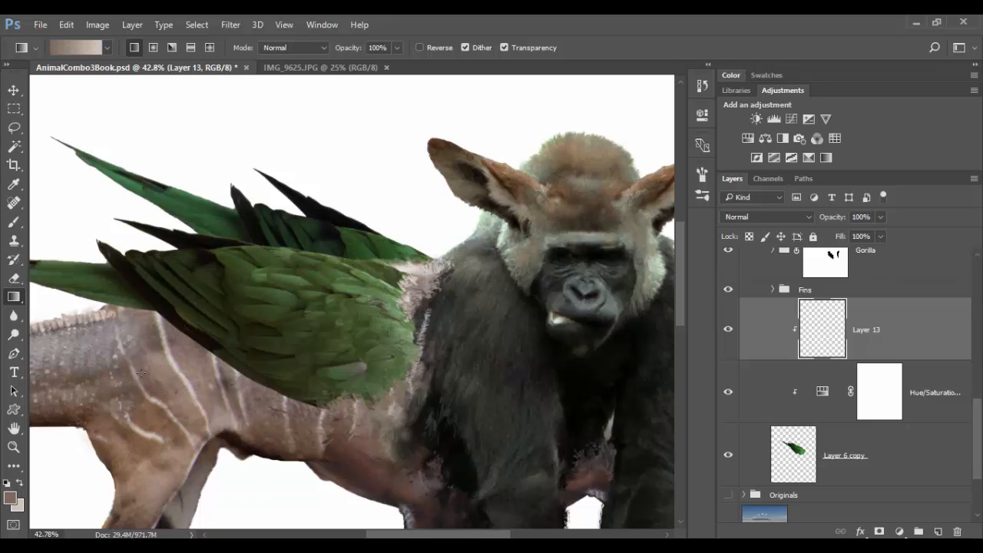
left_click(21, 483)
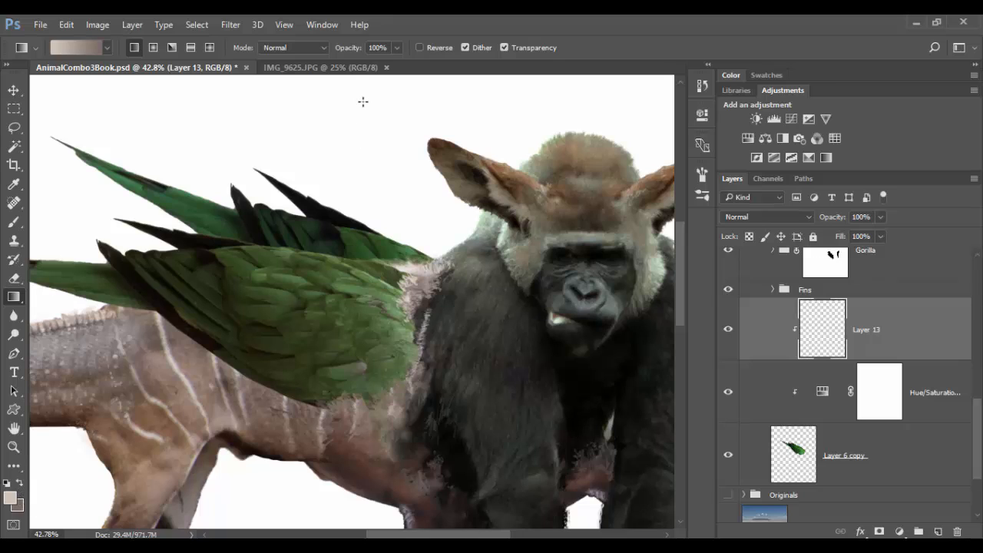
left_click_drag(363, 101, 366, 487)
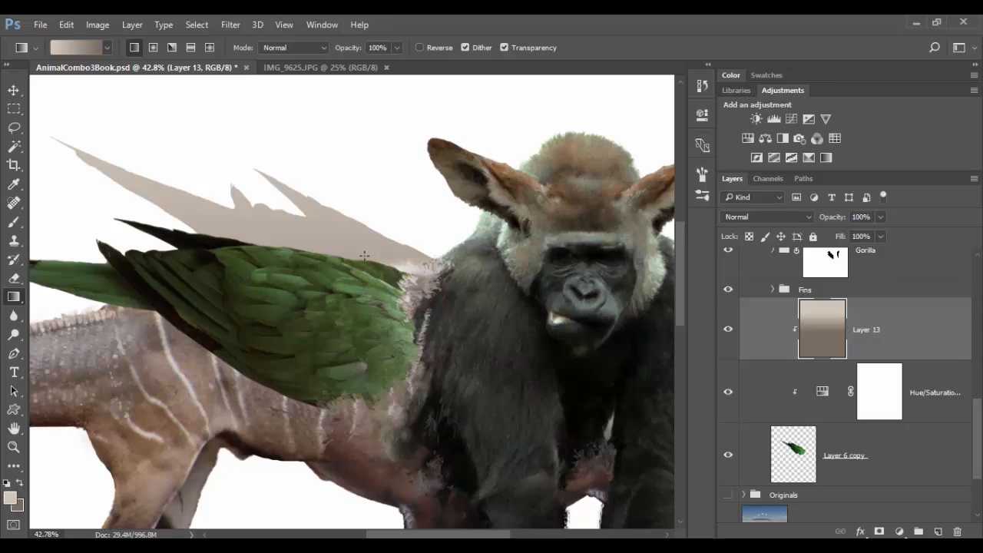
key("v")
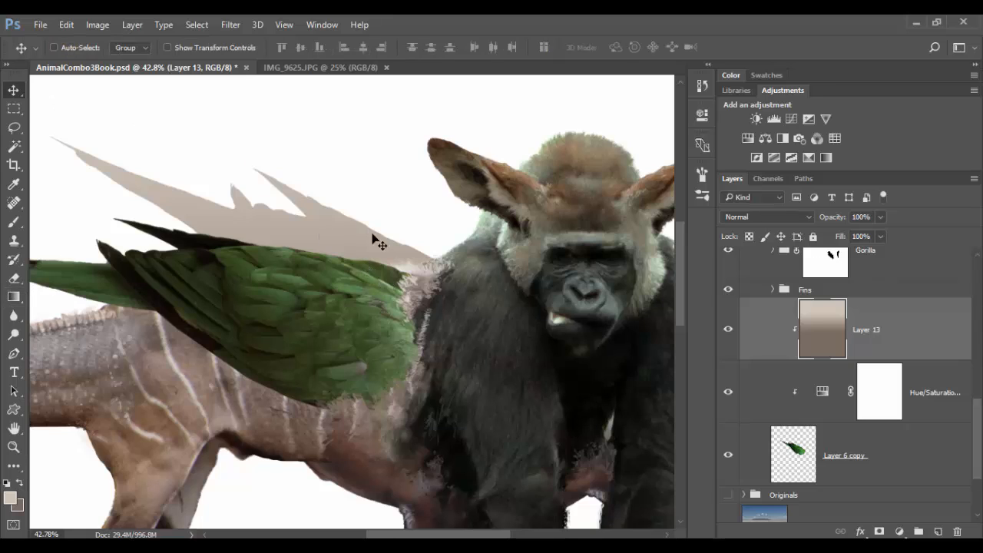
Shift Layer 13's gradient upward and set it to Color blend mode at 26% opacity
left_click_drag(373, 262, 377, 165)
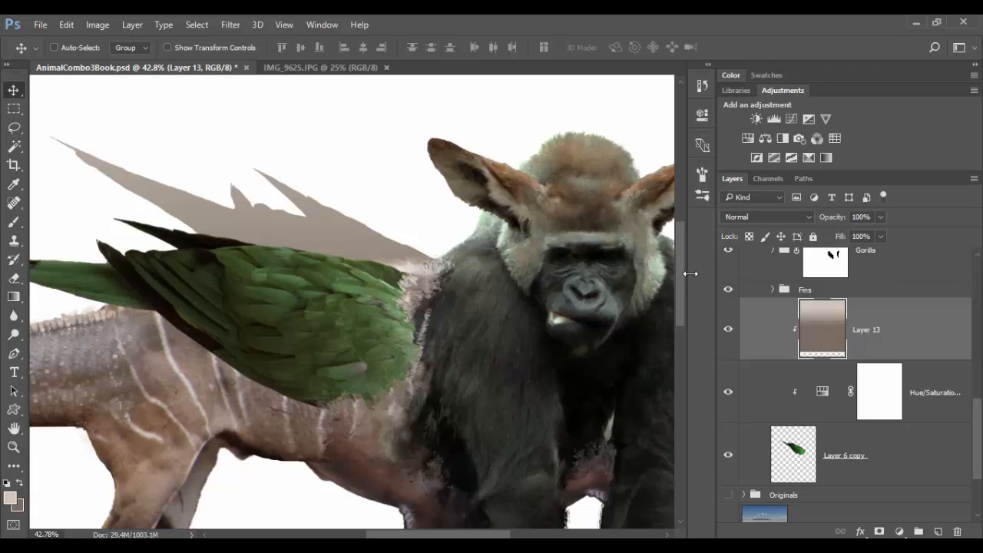
left_click(789, 217)
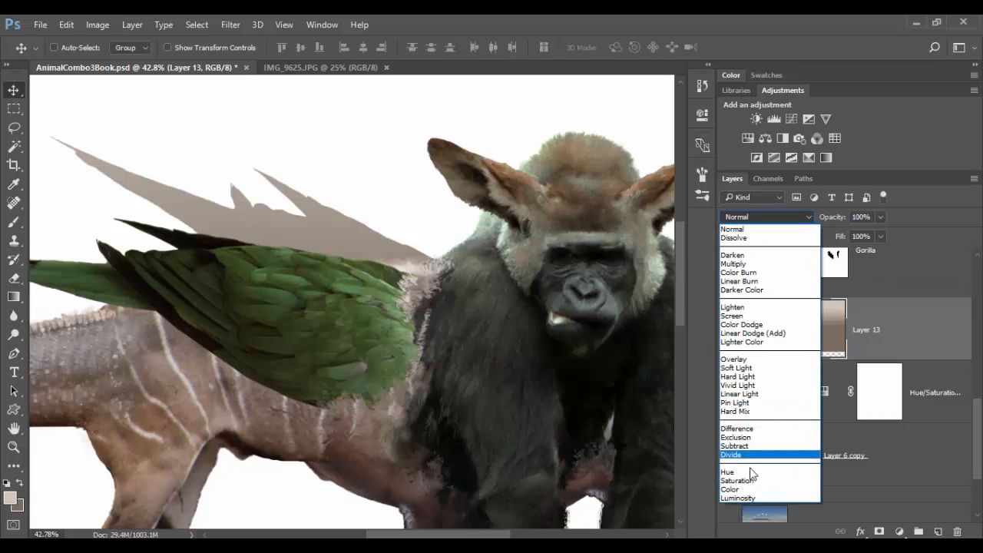
left_click(745, 489)
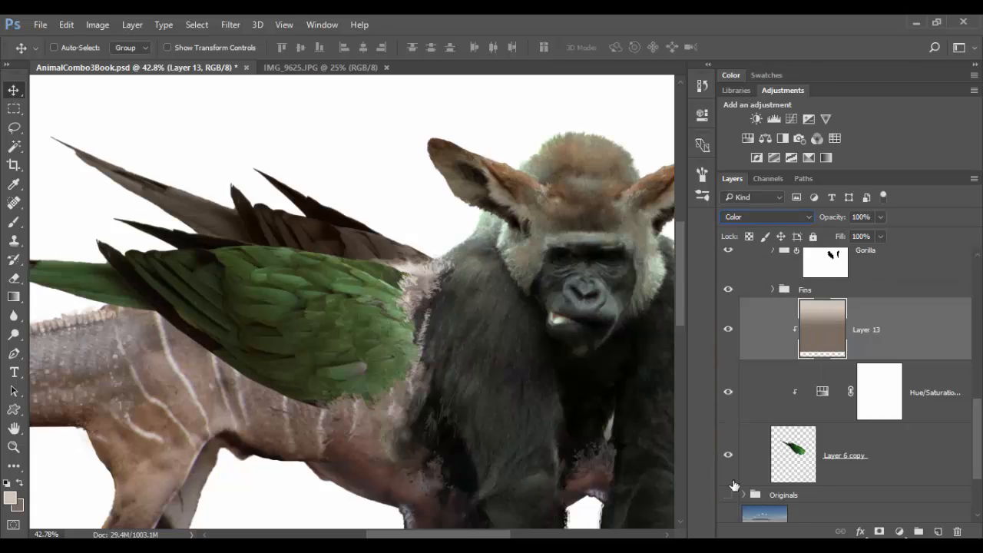
left_click(881, 217)
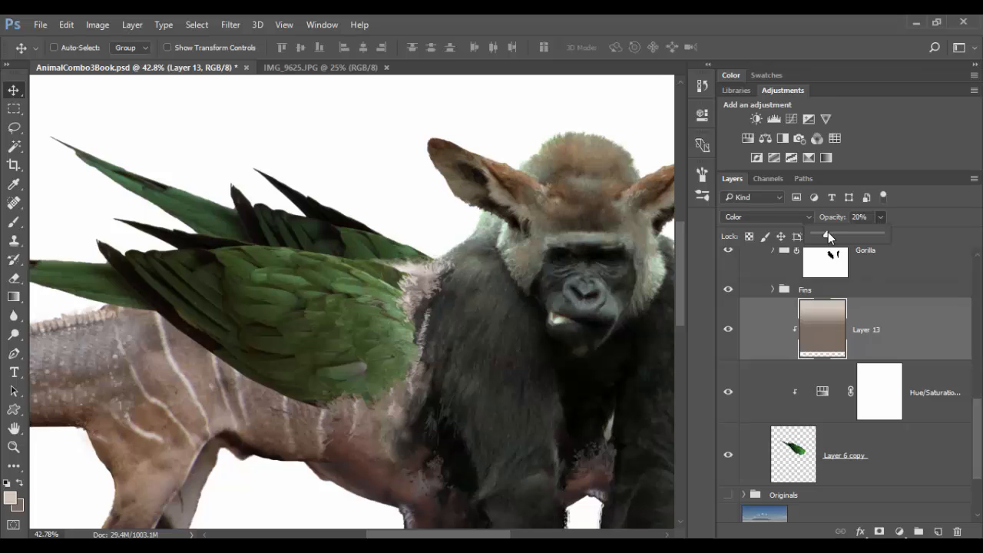
left_click_drag(827, 232, 832, 232)
key("z")
left_click_drag(371, 294, 322, 293)
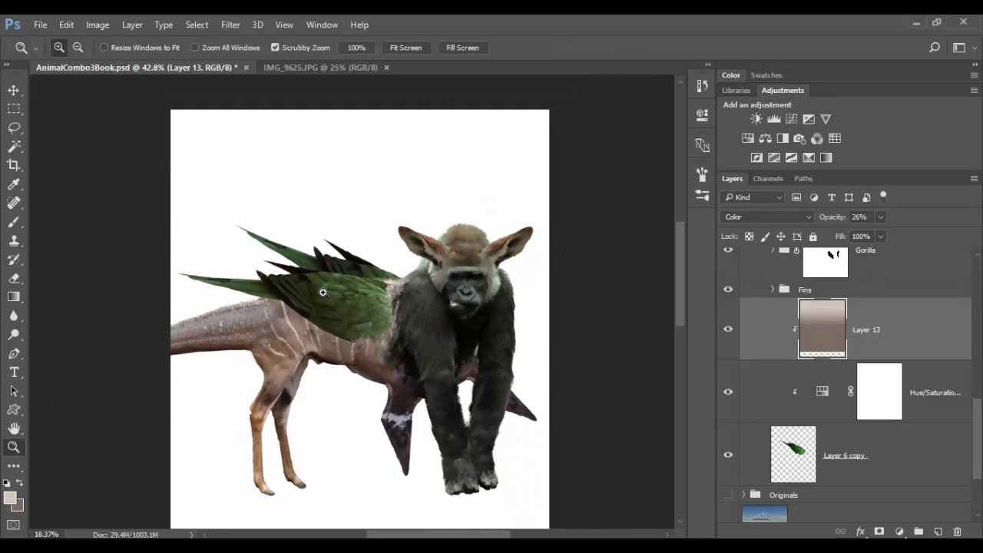
left_click_drag(410, 367, 390, 323)
scroll(873, 338, "up", 8)
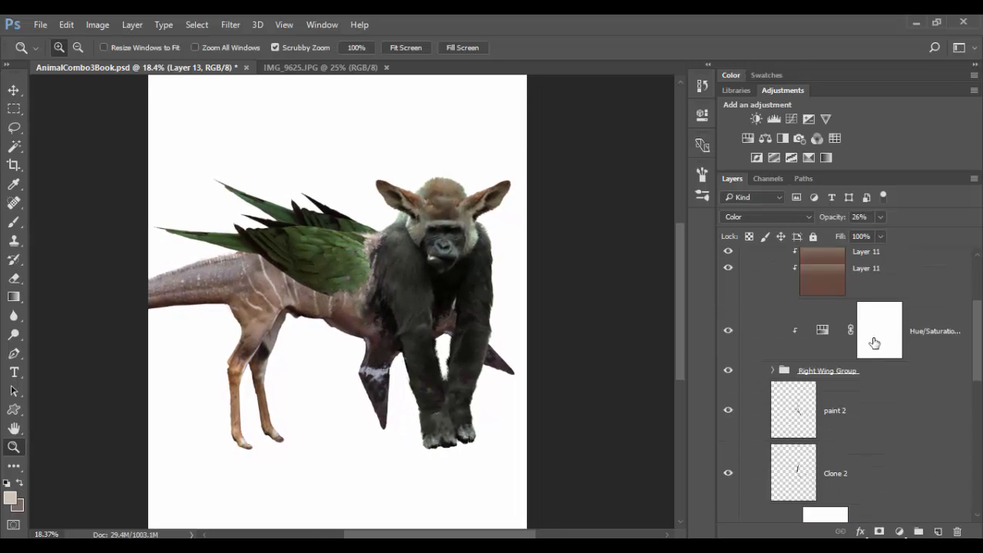
scroll(873, 338, "up", 3)
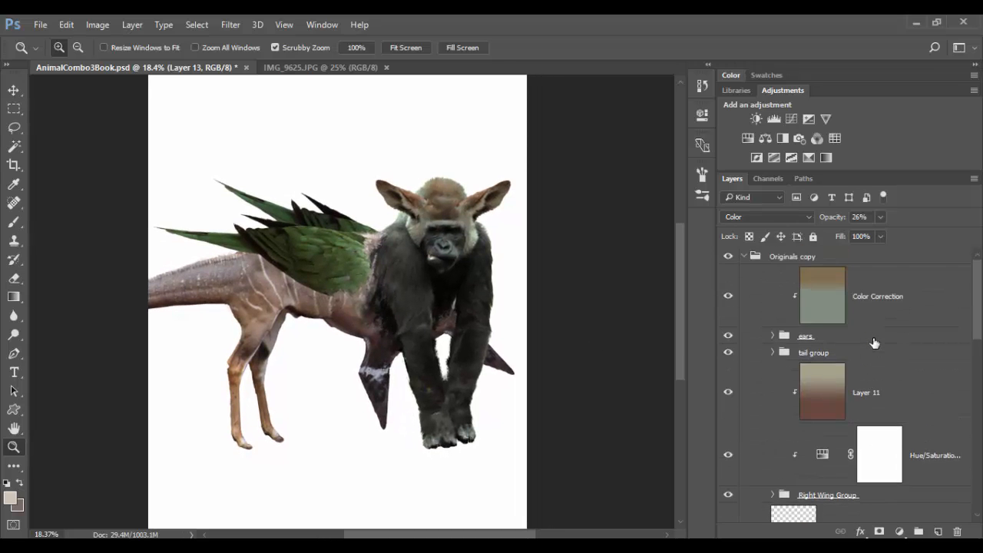
Collapse the Originals copy group and rename it 'AnimalCombo'
left_click(744, 260)
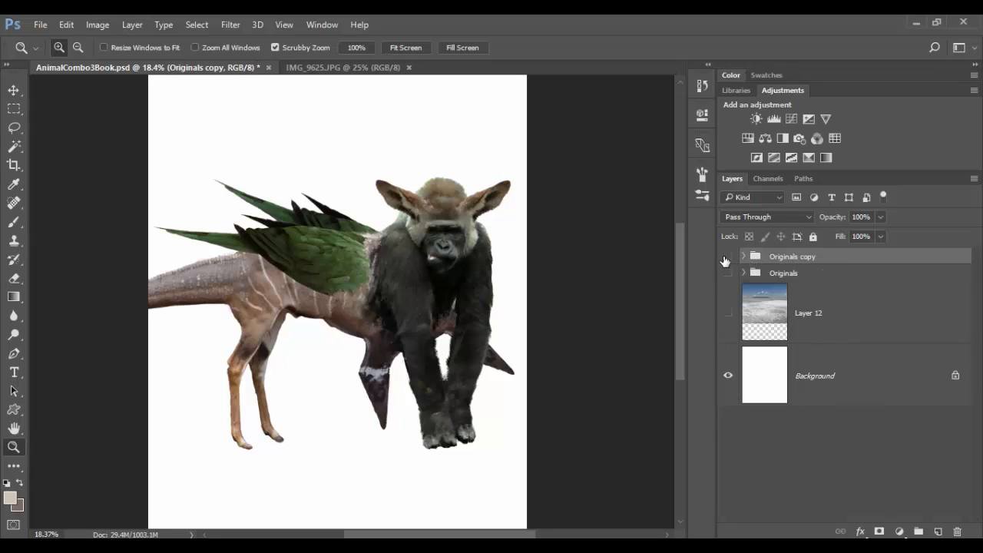
left_click(727, 256)
left_click(728, 256)
double_click(804, 258)
type("AnimalCombo")
key("Return")
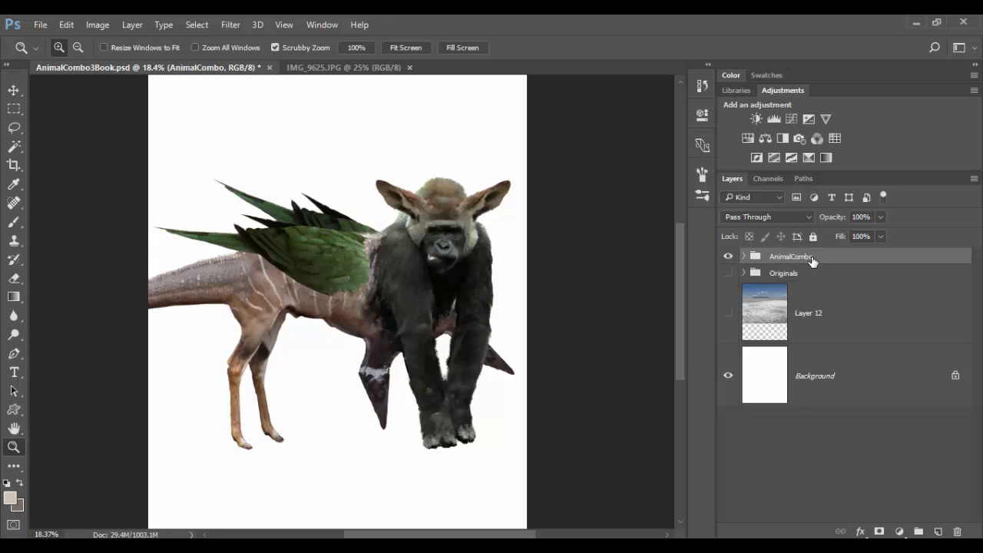
Show Layer 12's salt-flat backdrop, then view the IMG_9625.JPG photo zoomed in
left_click(728, 313)
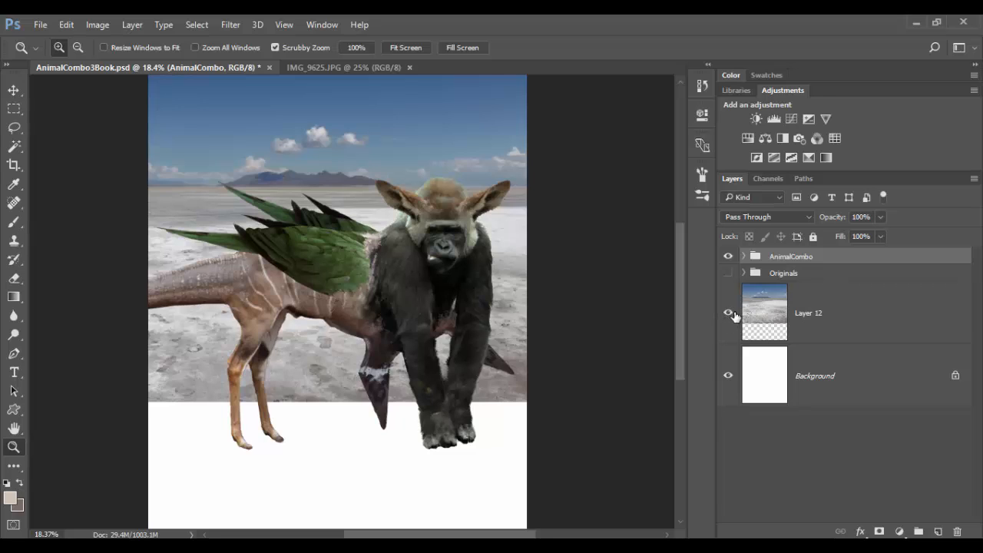
left_click(345, 66)
left_click_drag(440, 346, 434, 320)
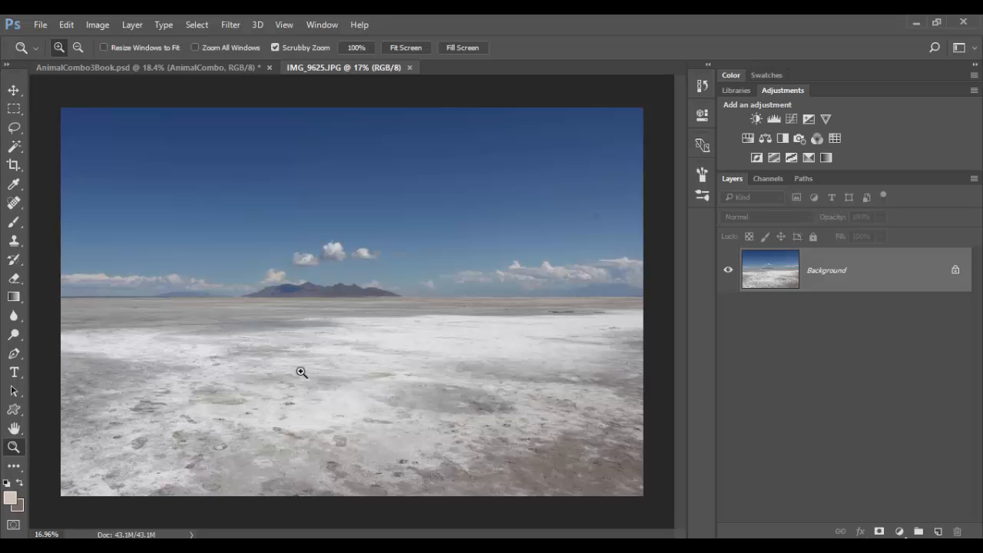
In AnimalCombo3Book.psd, move the Layer 12 salt-flat background lower and slightly left
left_click(221, 69)
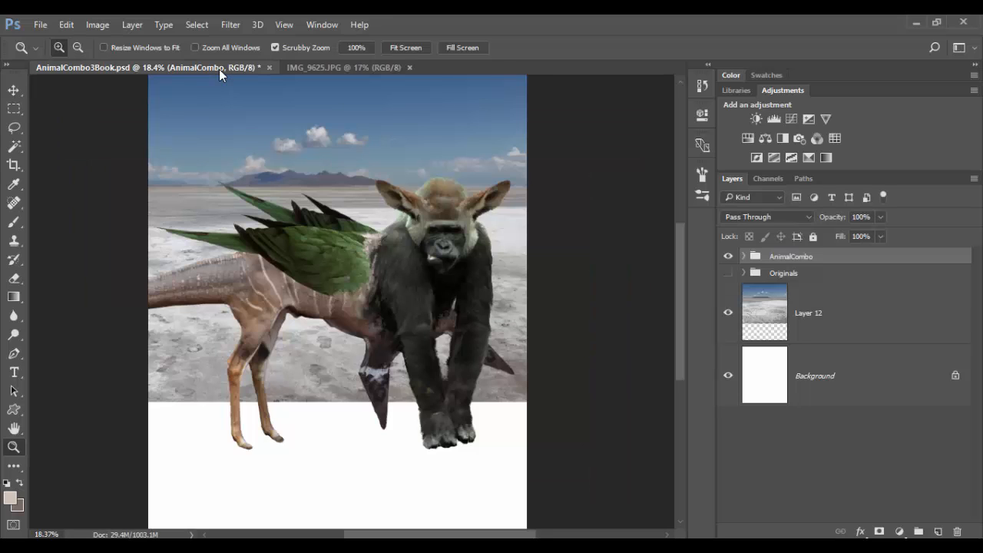
left_click_drag(517, 375, 467, 373)
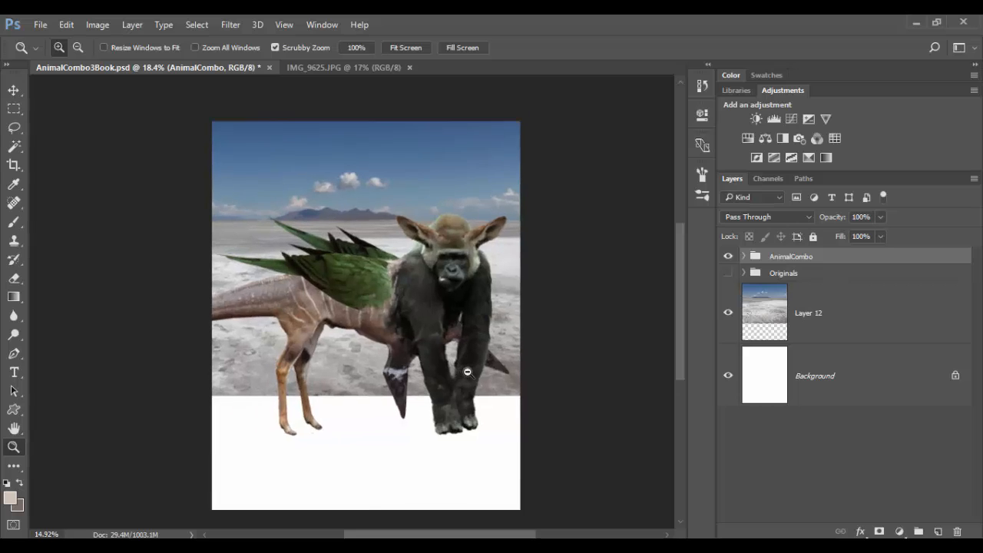
left_click(855, 320)
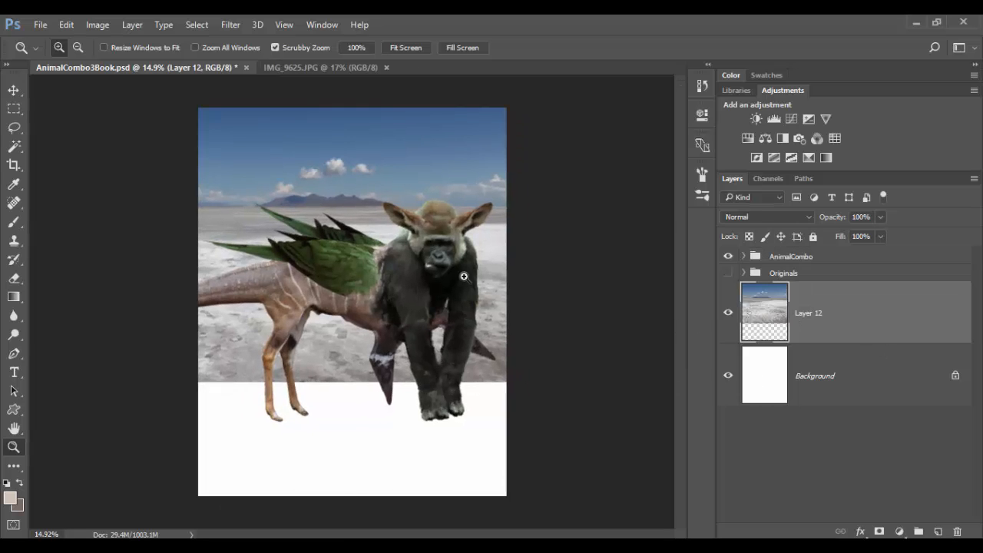
key("v")
left_click_drag(370, 269, 349, 258)
left_click_drag(353, 258, 347, 258)
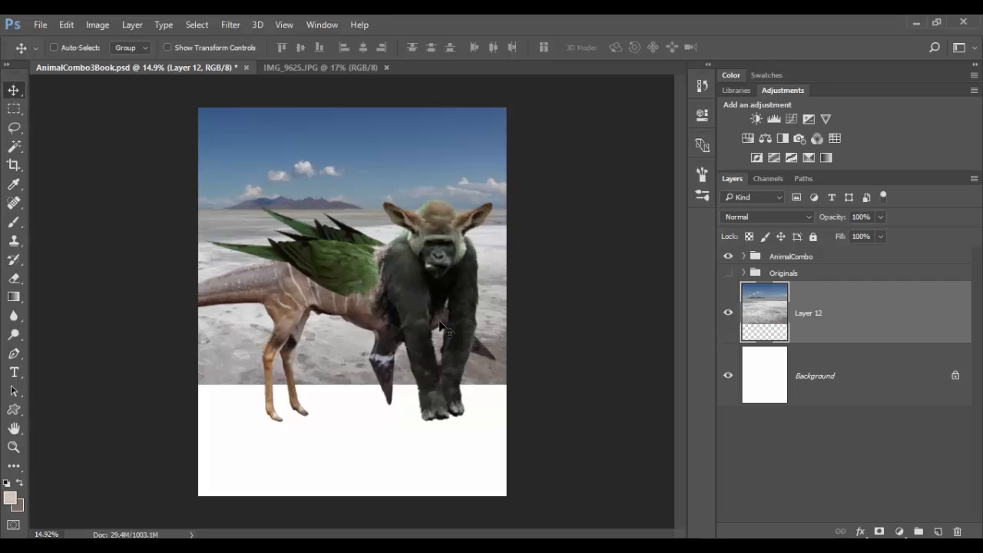
Move the AnimalCombo creature group down and left, then hide it
left_click(828, 257)
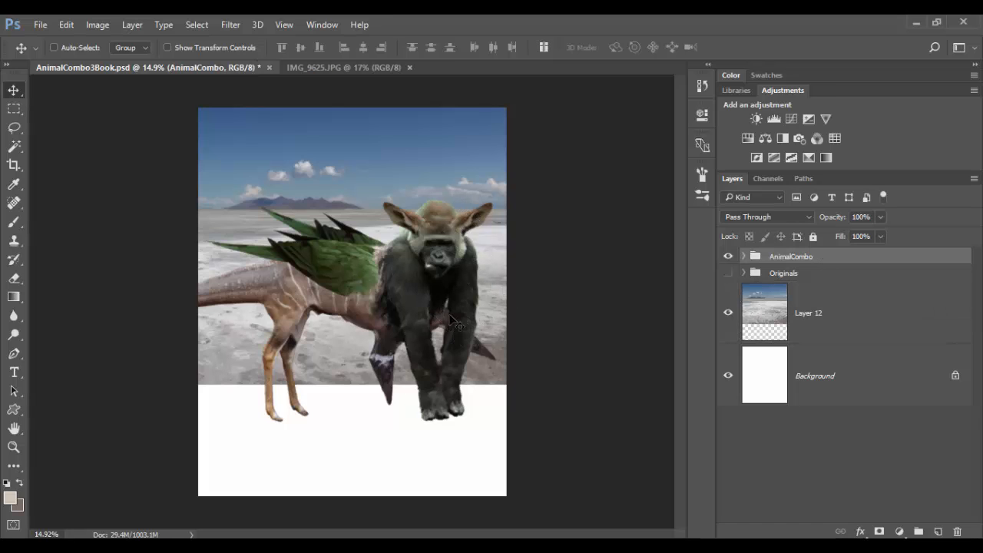
left_click_drag(452, 319, 411, 346)
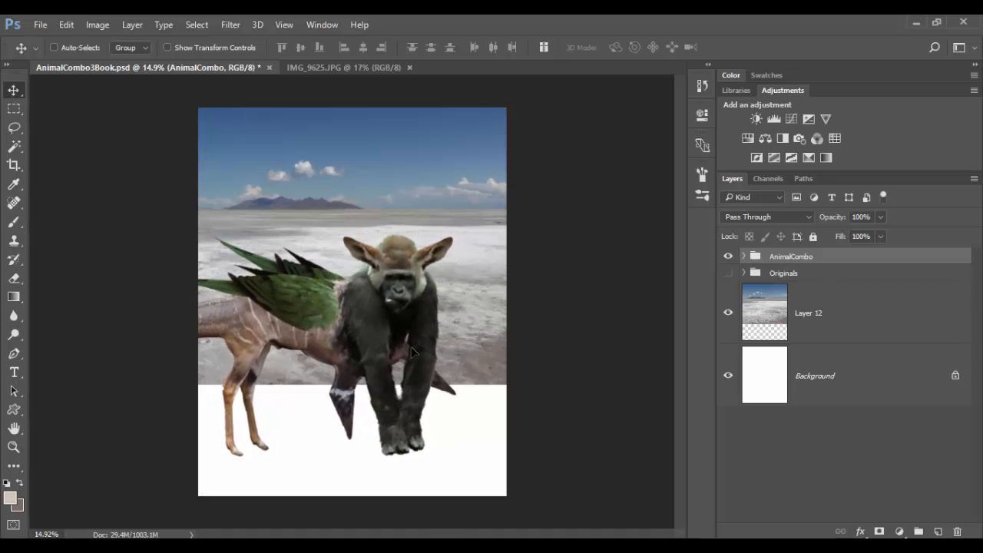
left_click(729, 258)
Copy a rectangular selection of Layer 12's salt-flat ground onto a new Layer 14
left_click(858, 331)
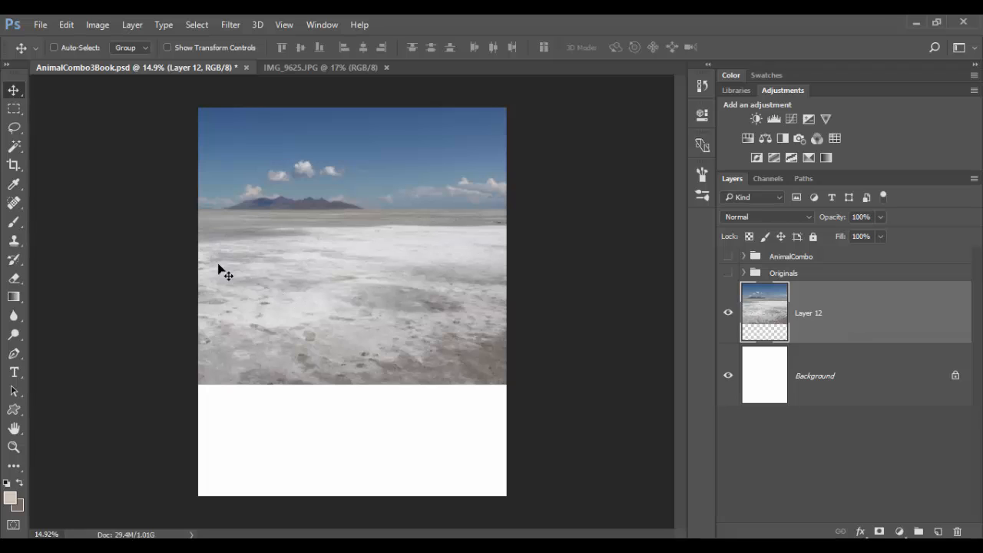
left_click(14, 109)
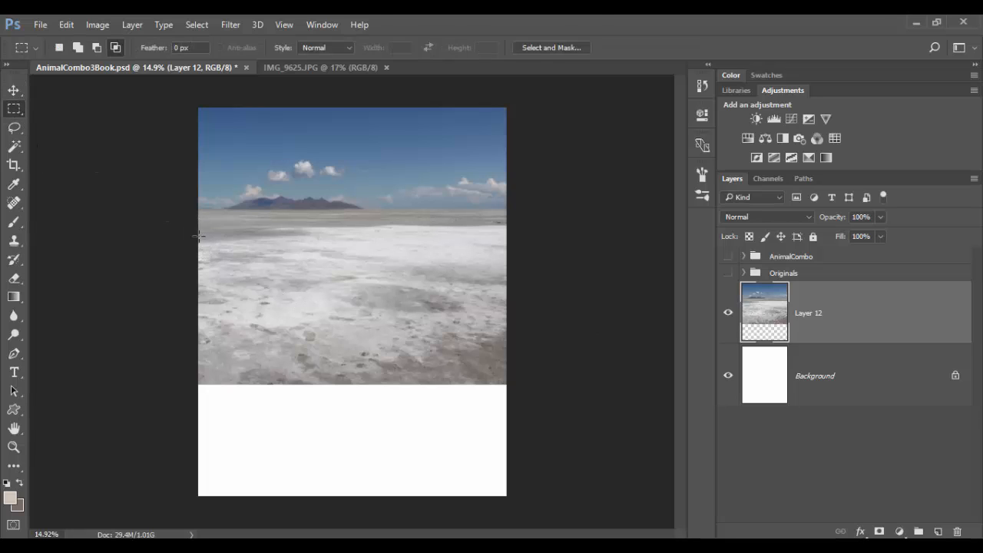
left_click_drag(198, 236, 507, 376)
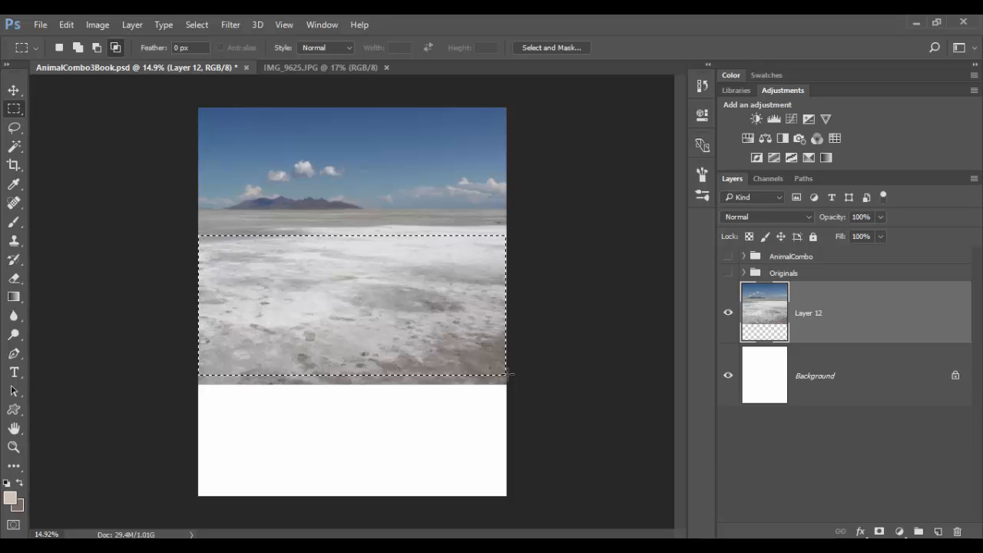
key("ctrl+j")
Move the copied ground patch down toward the bottom of the page
key("b")
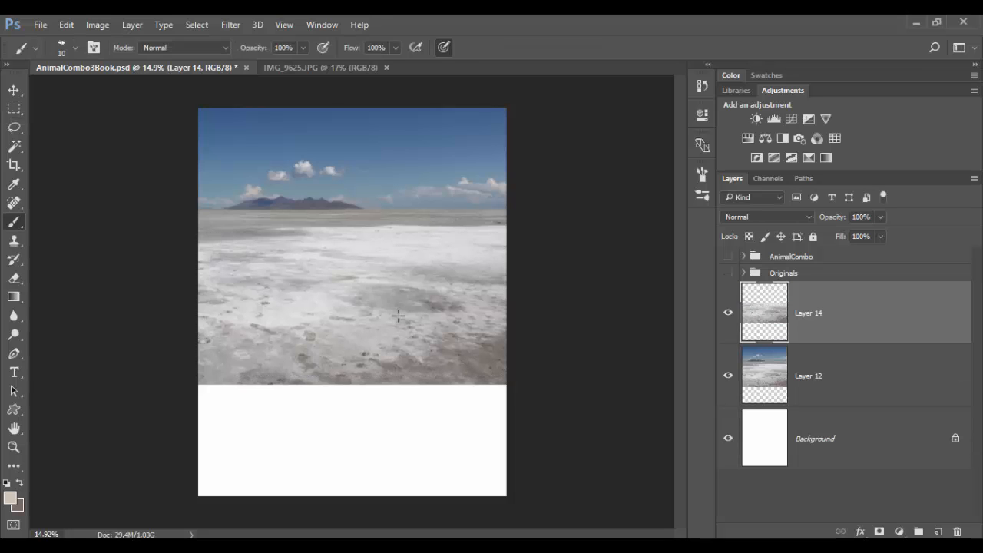
key("v")
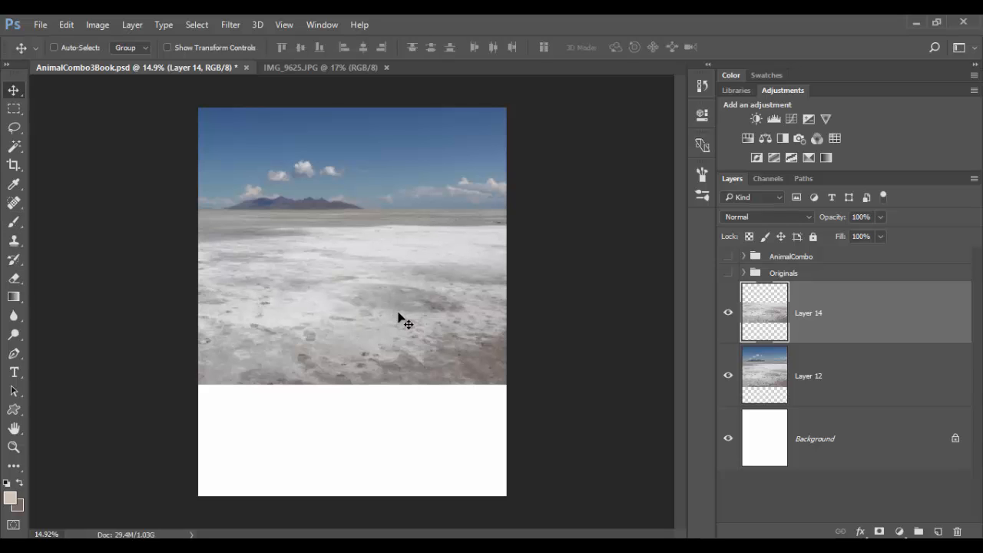
left_click_drag(399, 315, 398, 435)
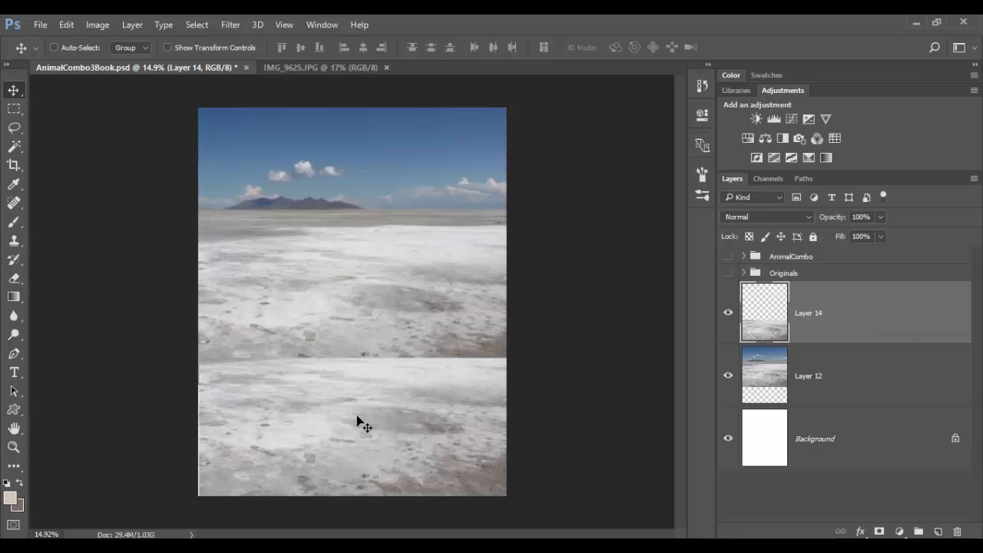
key("ctrl")
Stretch the ground patch to about 130% height and merge it into Layer 12
key("ctrl+t")
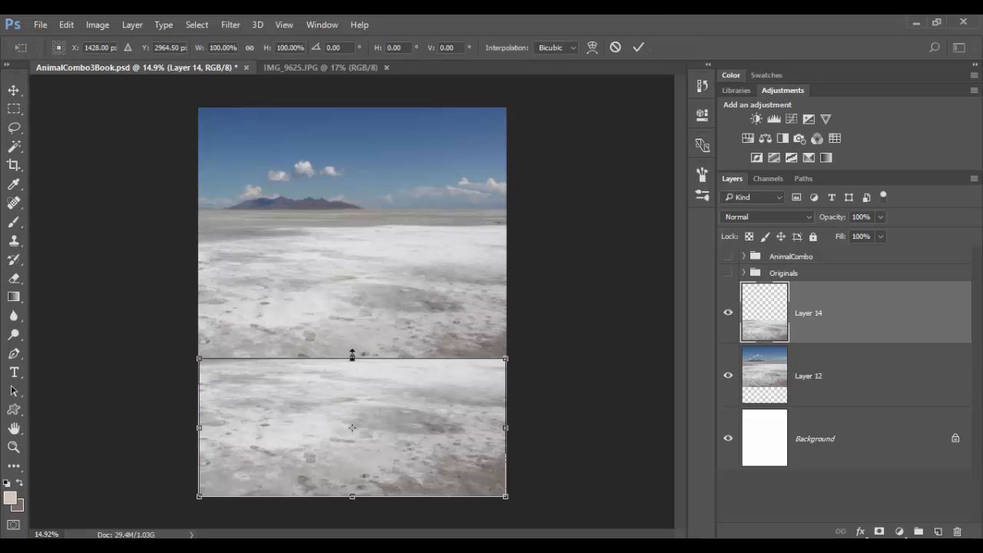
left_click_drag(352, 354, 351, 317)
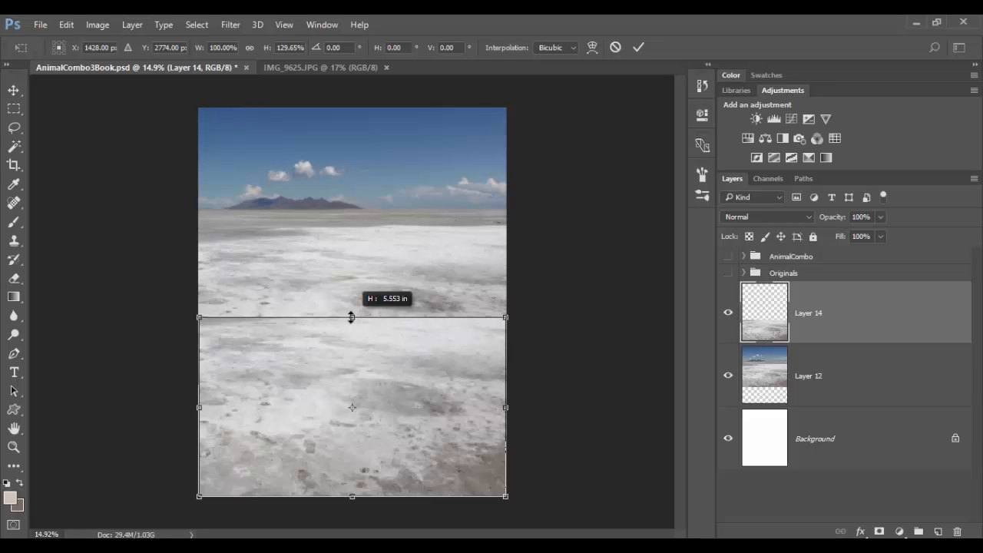
left_click_drag(350, 317, 351, 317)
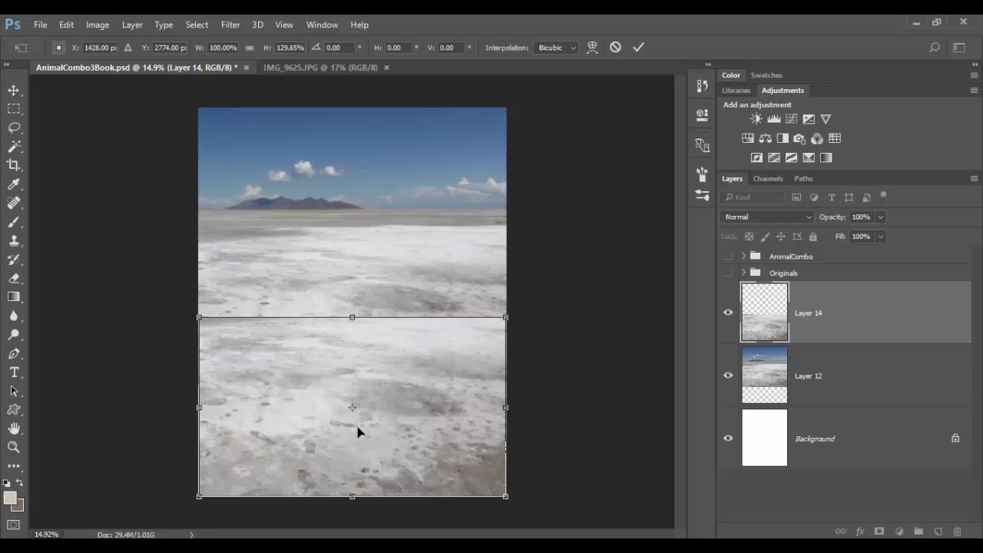
key("Return")
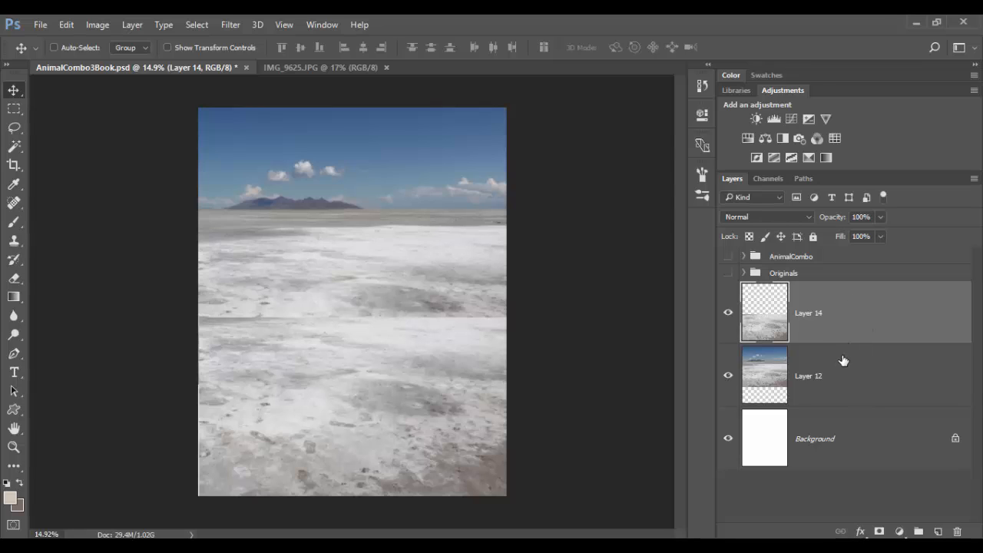
key("ctrl+e")
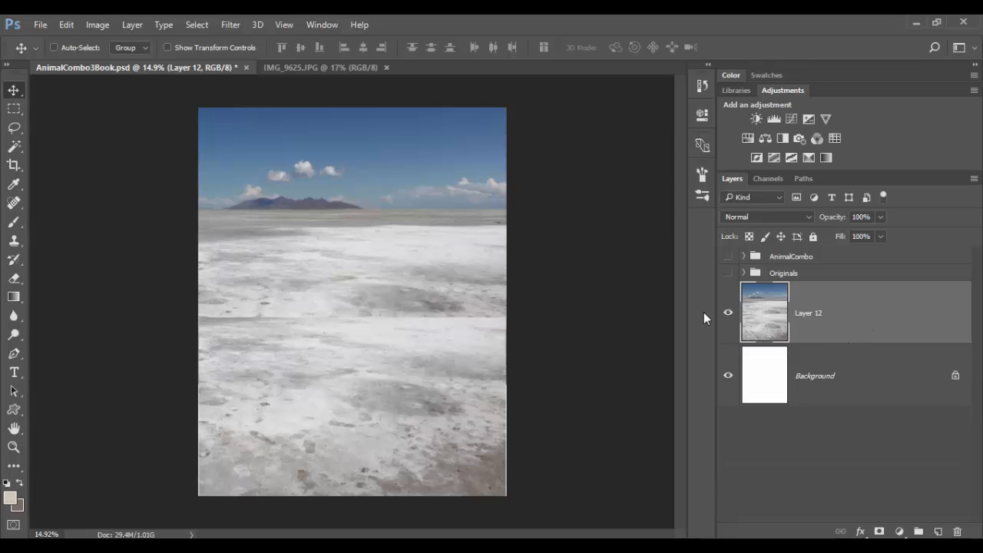
Check Layer 12, pick the Spot Healing Brush and zoom in on the ground seam
left_click(728, 312)
left_click(728, 312)
left_click(14, 203)
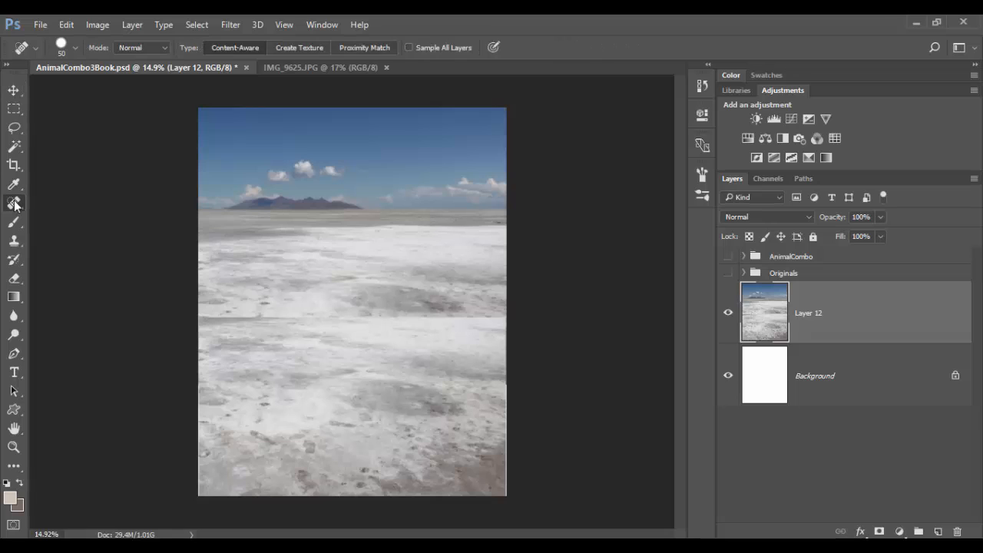
right_click(15, 205)
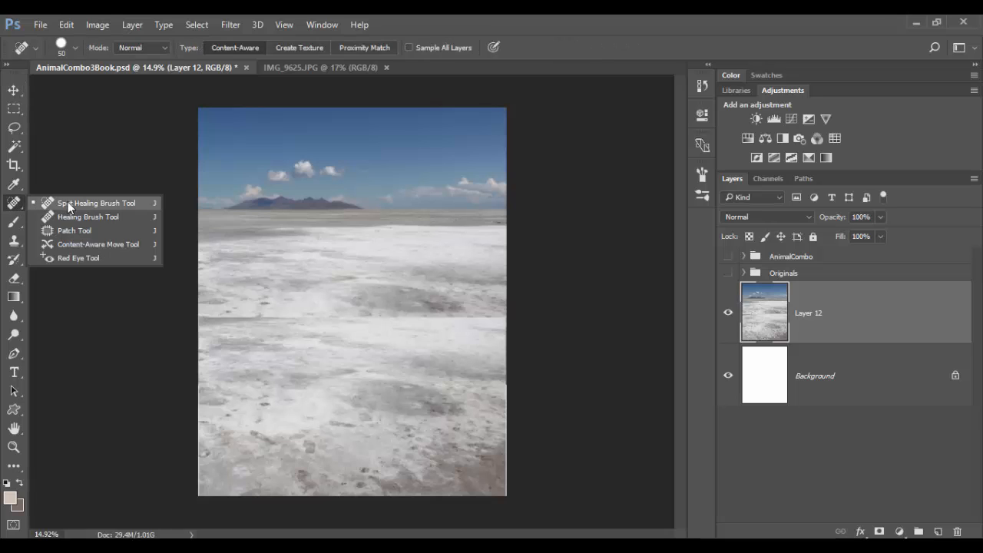
left_click(70, 206)
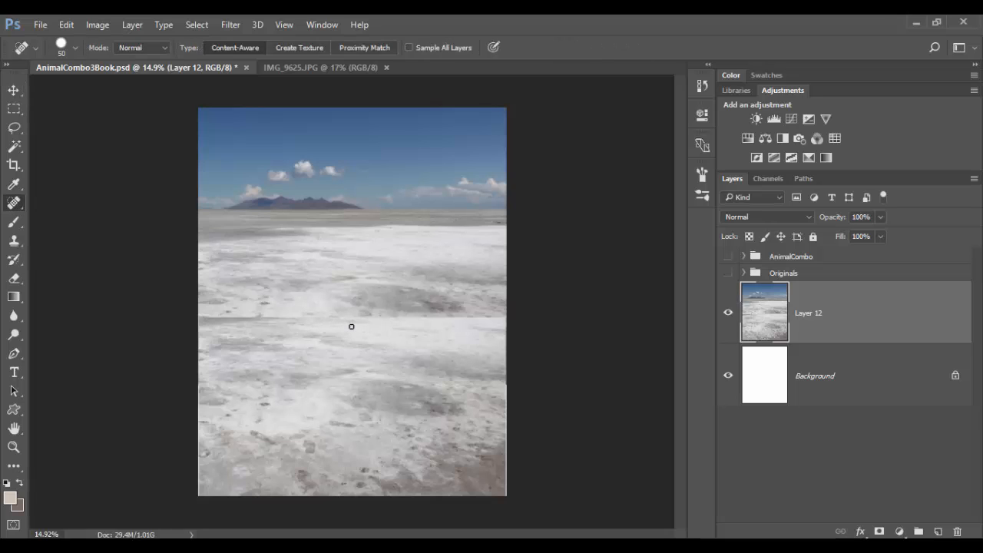
key("z")
left_click_drag(358, 314, 406, 318)
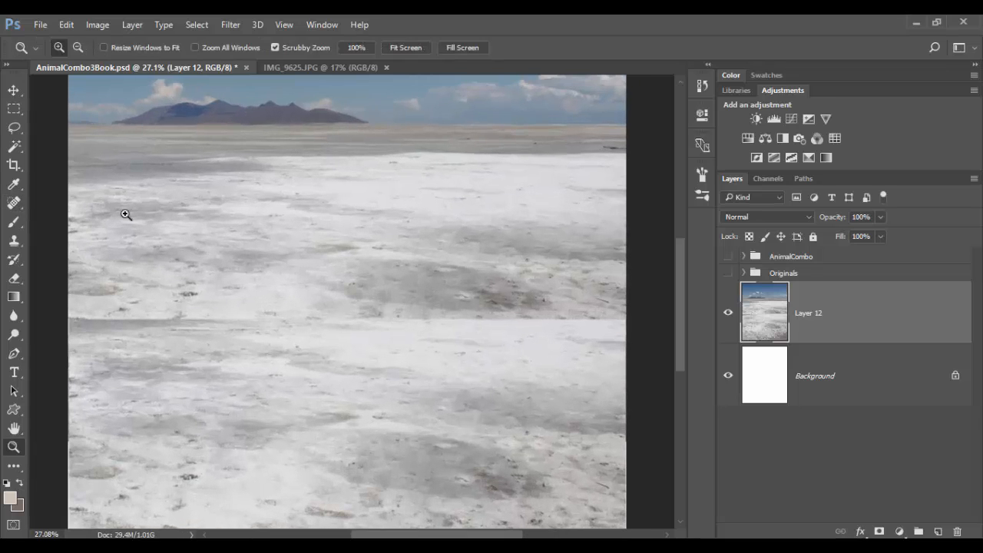
left_click(15, 203)
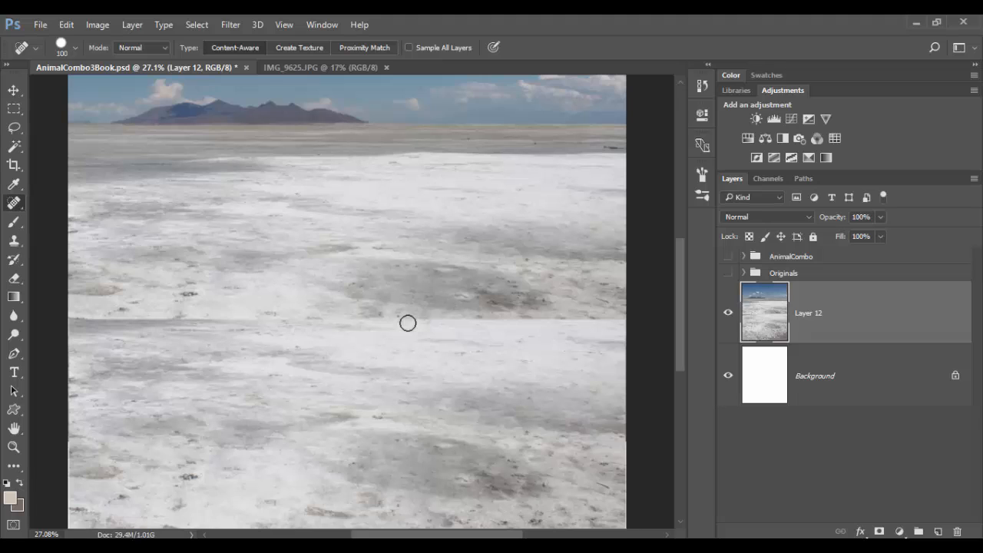
Heal the horizontal seam across the ground and the nearby dark patches
mouse_move(408, 319)
left_mouse_down()
mouse_move(533, 331)
mouse_move(608, 316)
left_mouse_up()
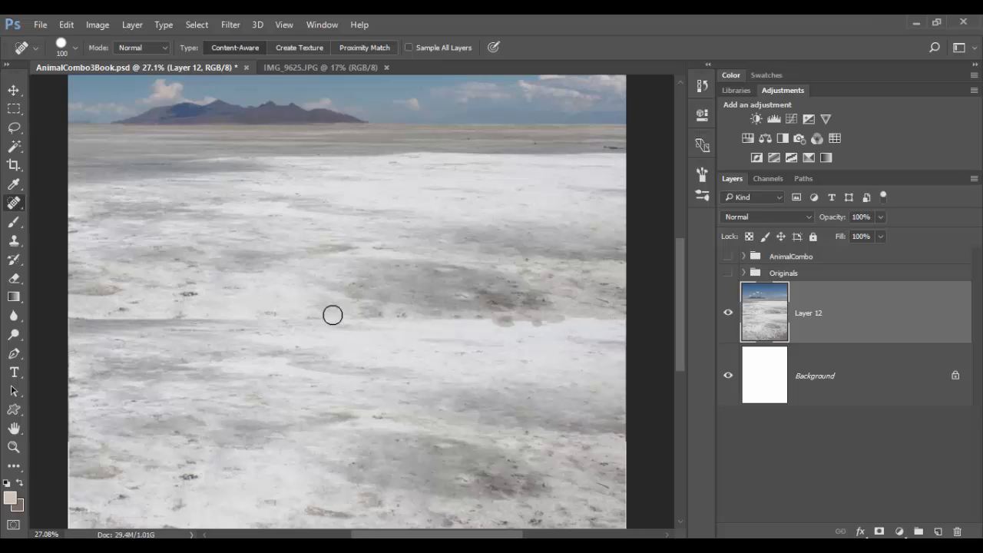
mouse_move(330, 315)
left_mouse_down()
mouse_move(338, 330)
mouse_move(254, 327)
mouse_move(263, 320)
left_mouse_up()
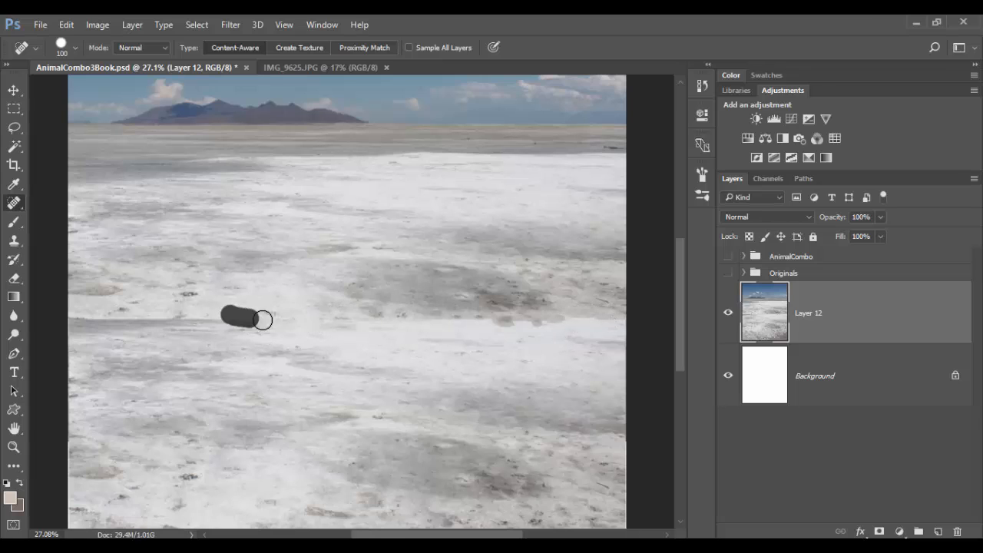
left_click_drag(138, 316, 181, 326)
left_click_drag(224, 315, 149, 326)
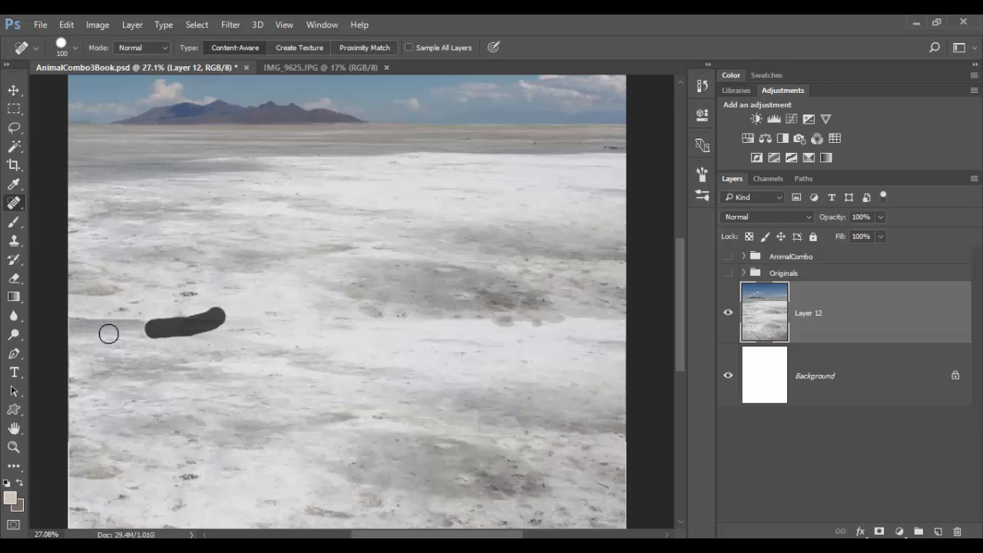
mouse_move(83, 320)
left_mouse_down()
mouse_move(151, 326)
mouse_move(70, 321)
left_mouse_up()
left_click_drag(259, 313, 300, 323)
left_click_drag(423, 397, 408, 366)
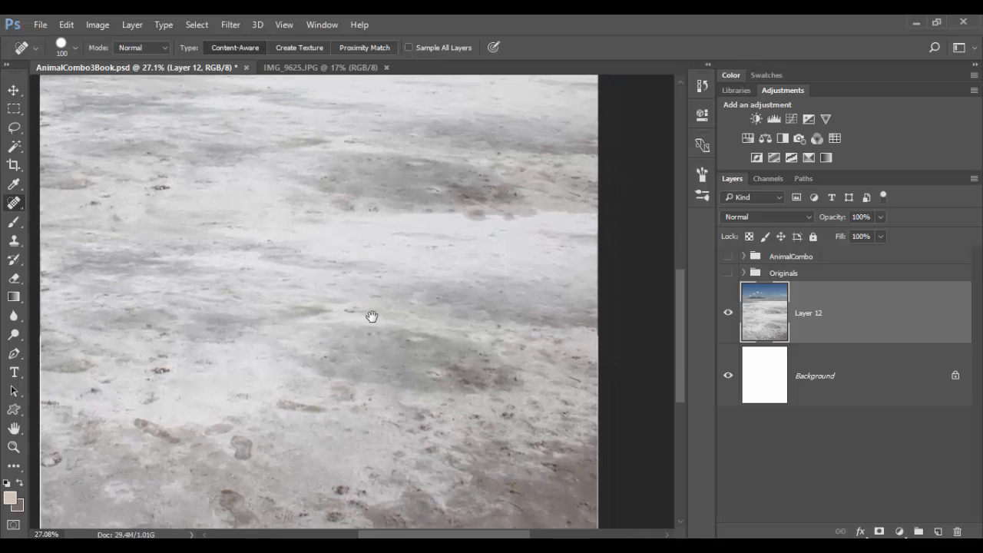
left_click_drag(372, 316, 470, 433)
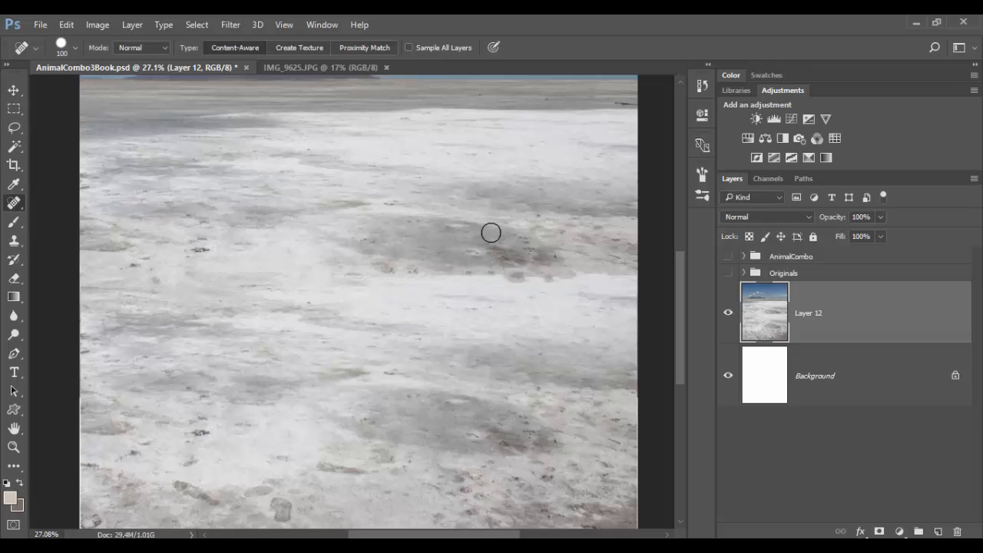
mouse_move(491, 232)
left_mouse_down()
mouse_move(407, 235)
mouse_move(461, 217)
left_mouse_up()
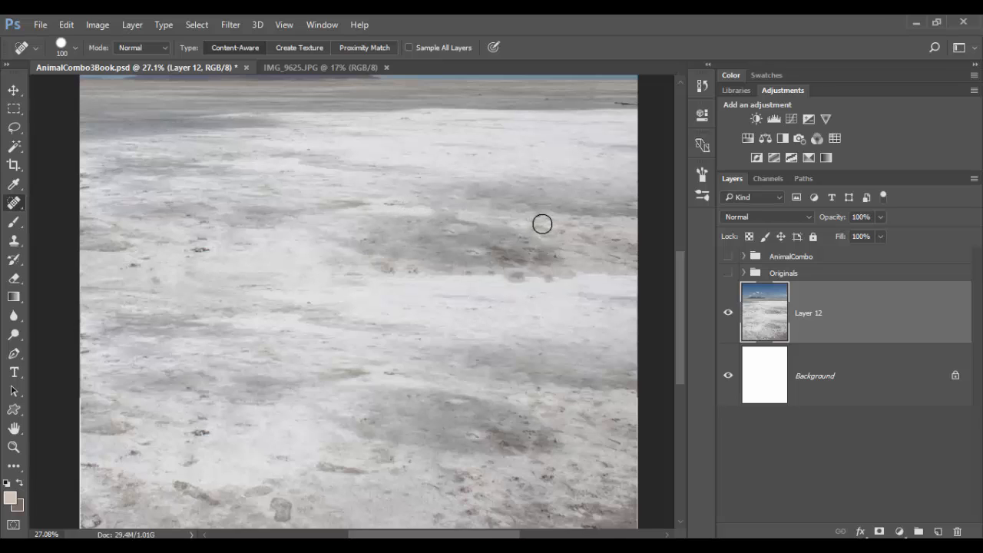
left_click_drag(542, 224, 473, 223)
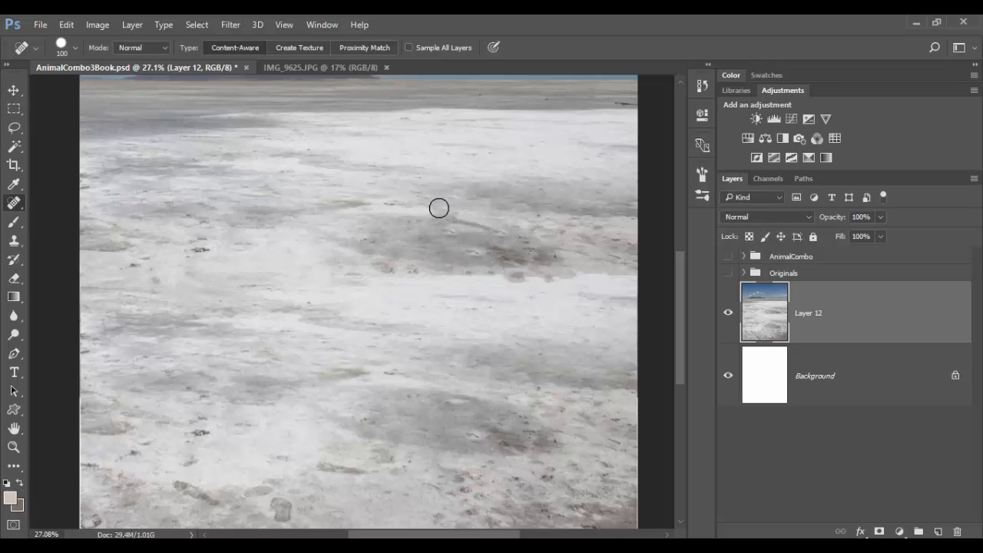
key("s")
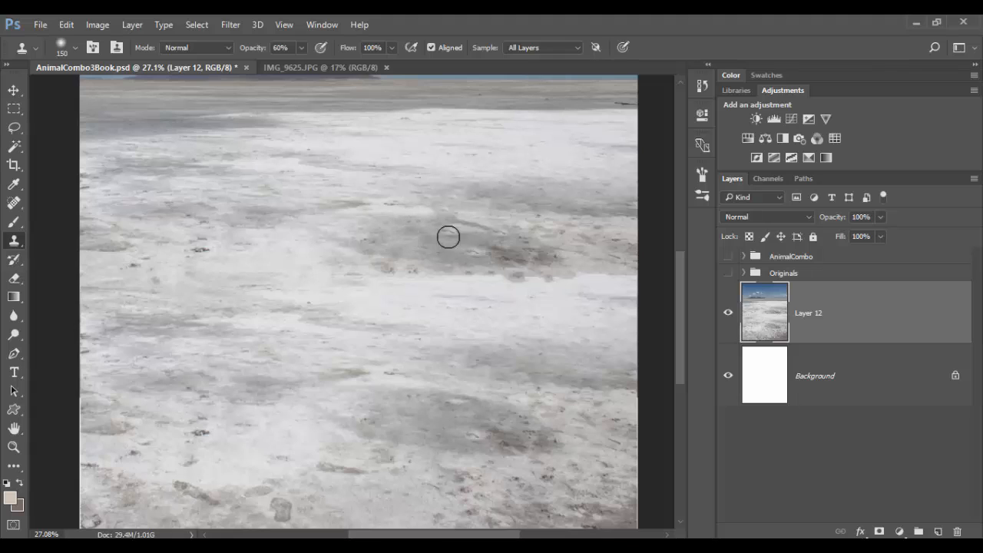
On a new layer above Layer 12, clone ground texture at 100% over the darker patches
left_click(937, 532)
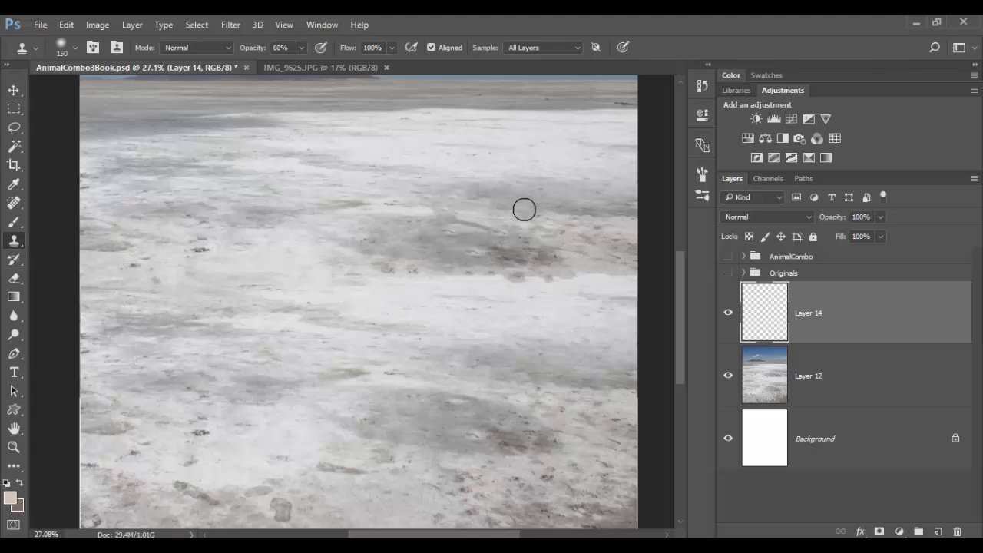
key("0")
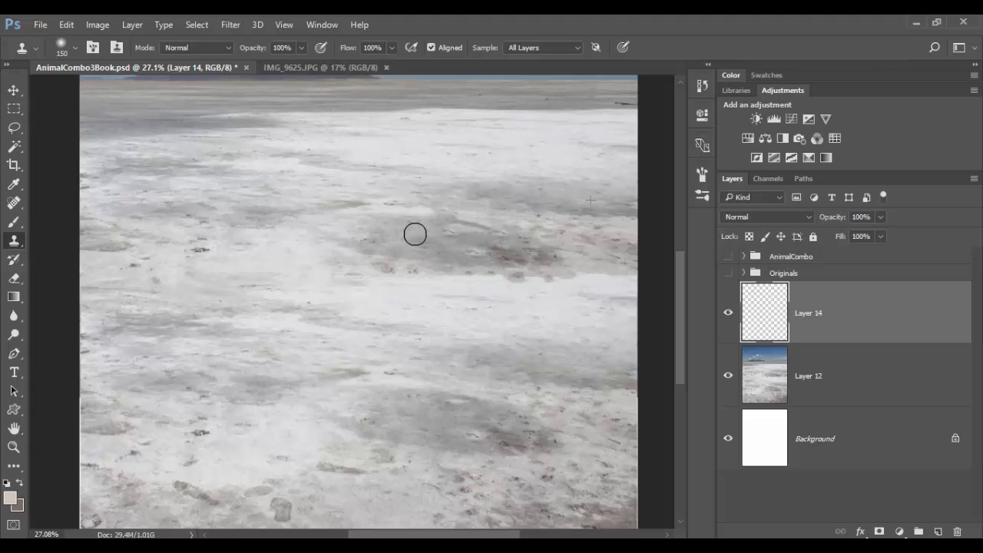
mouse_move(415, 233)
left_mouse_down()
mouse_move(332, 231)
mouse_move(238, 264)
mouse_move(242, 253)
mouse_move(341, 233)
mouse_move(257, 233)
left_mouse_up()
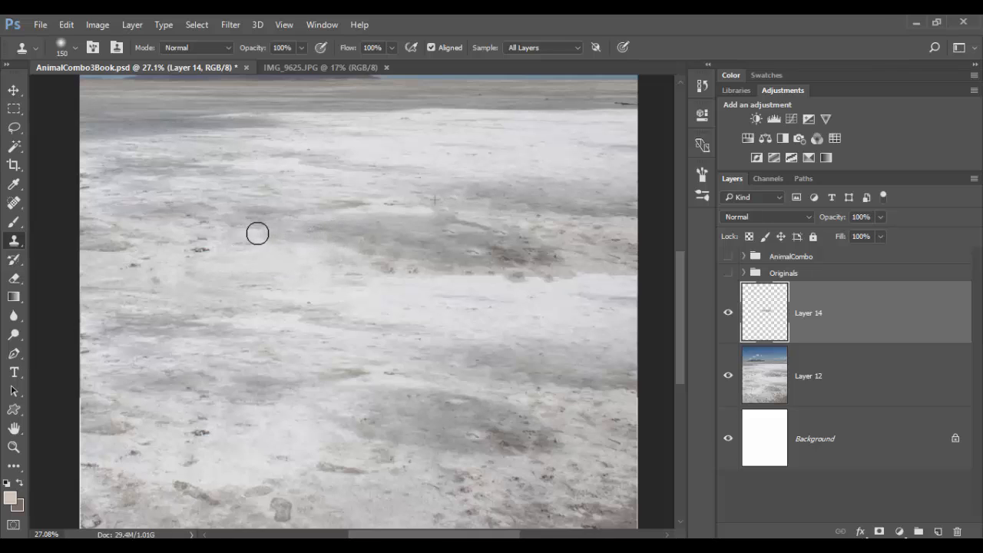
left_click(177, 229, "alt")
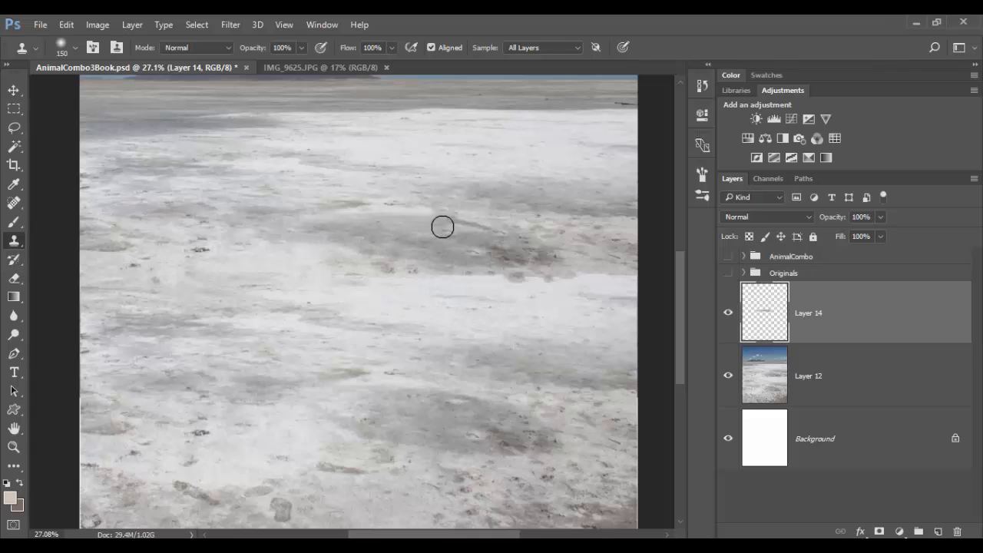
mouse_move(442, 227)
left_mouse_down()
mouse_move(398, 207)
mouse_move(483, 208)
mouse_move(459, 227)
mouse_move(496, 227)
mouse_move(474, 249)
mouse_move(502, 251)
mouse_move(382, 243)
mouse_move(340, 224)
left_mouse_up()
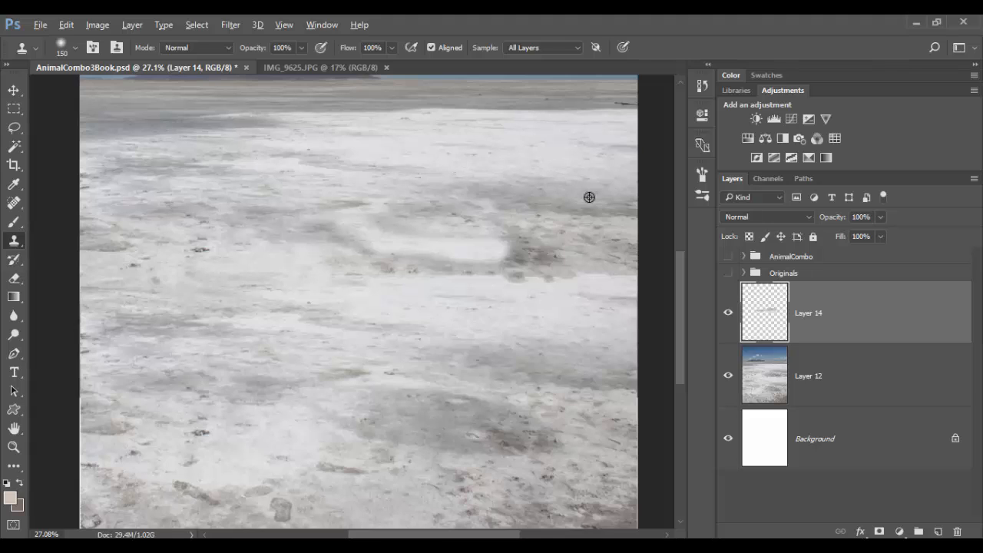
Clone texture over the bright strip near the right edge and mid-ground
mouse_move(509, 240)
left_mouse_down()
mouse_move(434, 235)
mouse_move(443, 233)
left_mouse_up()
left_click(588, 240, "alt")
left_click_drag(514, 259, 450, 248)
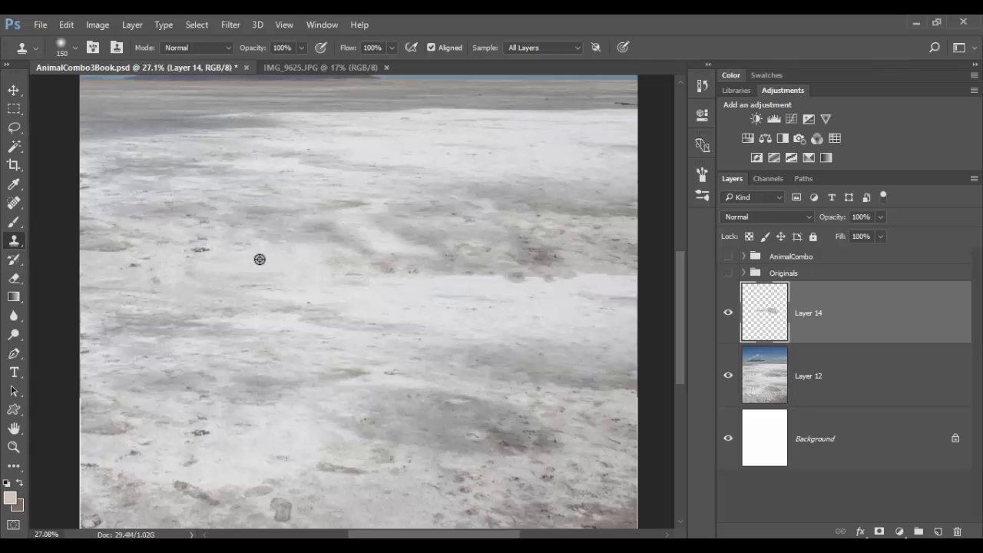
left_click_drag(369, 244, 453, 238)
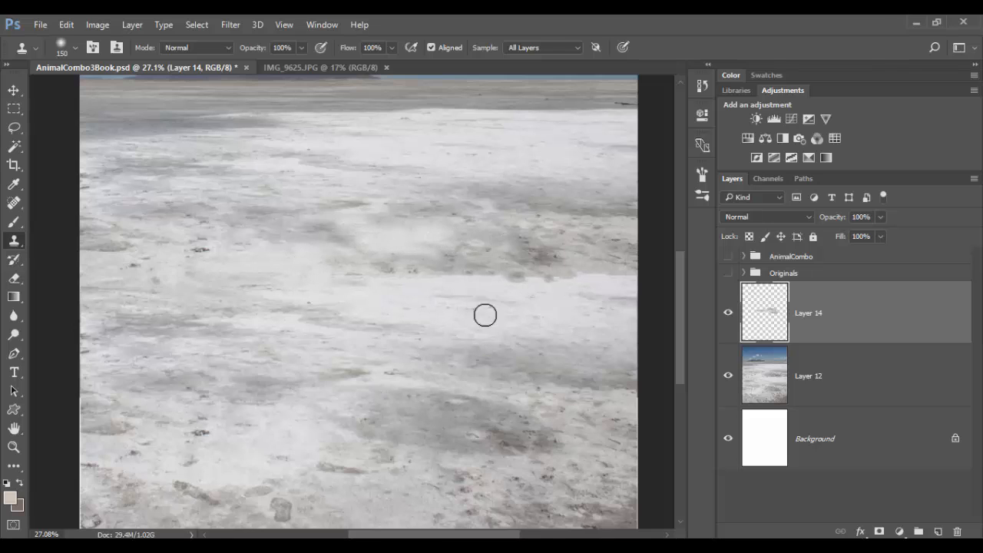
left_click(14, 202)
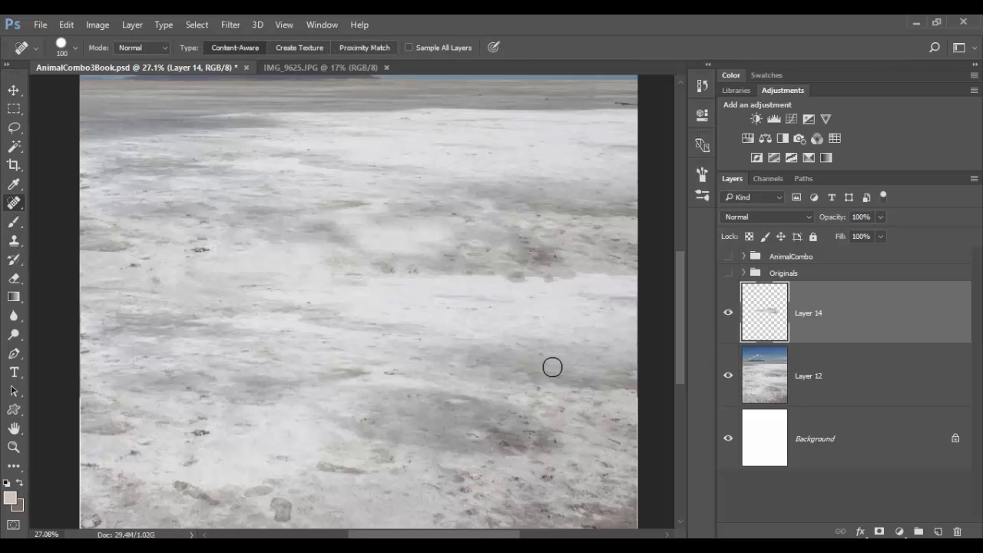
Merge Layer 14 into Layer 12 and heal the first dark specks on the salt flat
key("ctrl+e")
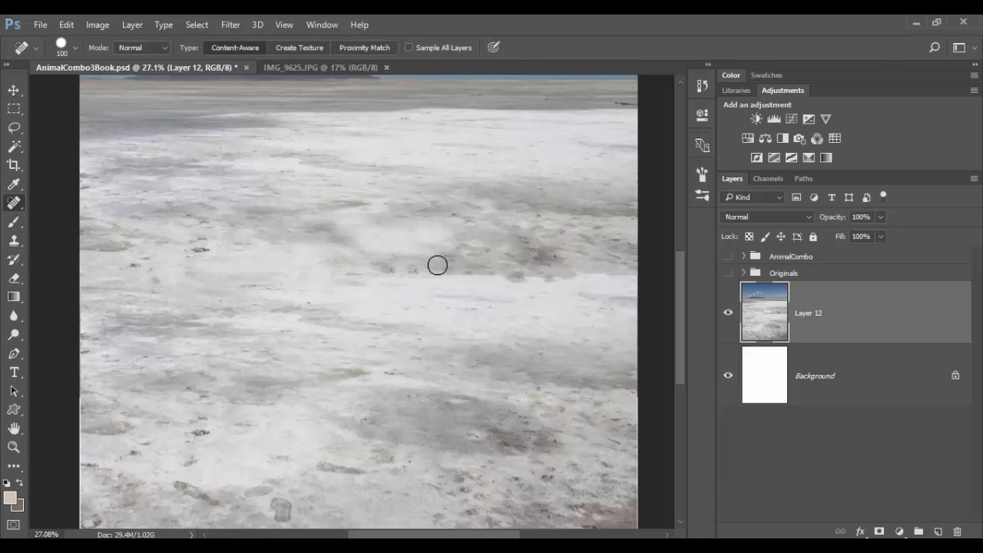
mouse_move(369, 270)
left_mouse_down()
mouse_move(388, 272)
mouse_move(366, 267)
mouse_move(426, 247)
mouse_move(413, 271)
mouse_move(365, 273)
left_mouse_up()
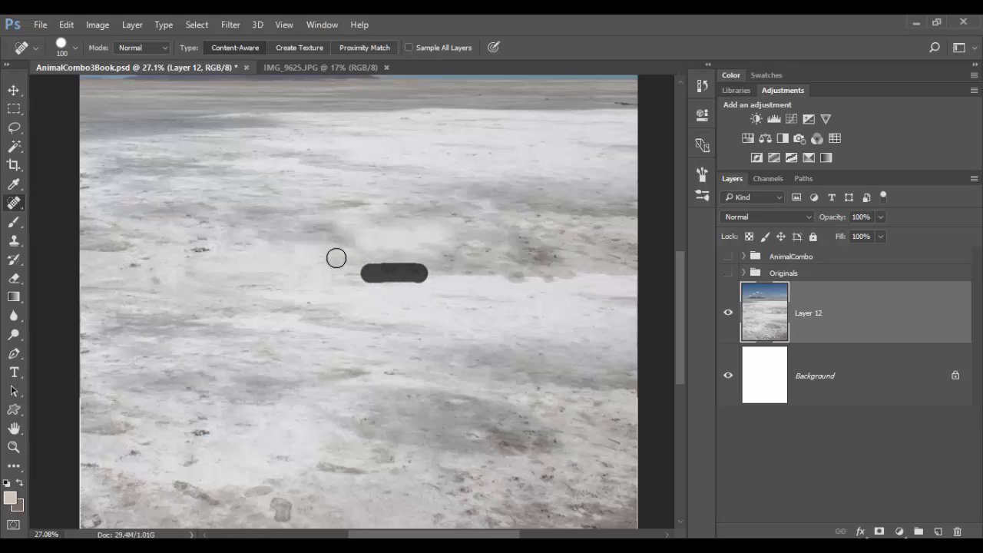
left_click_drag(470, 246, 495, 247)
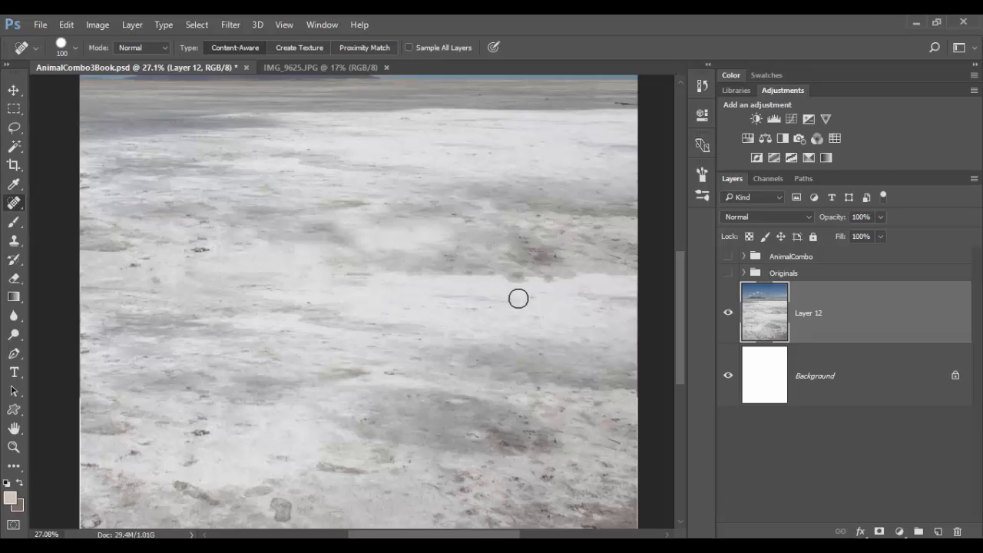
mouse_move(510, 282)
left_mouse_down()
mouse_move(580, 283)
mouse_move(546, 297)
left_mouse_up()
Heal the remaining marks, the seam, the diagonal streak and the right-side streak
mouse_move(500, 258)
left_mouse_down()
mouse_move(509, 289)
mouse_move(470, 264)
mouse_move(413, 279)
mouse_move(369, 274)
mouse_move(440, 272)
left_mouse_up()
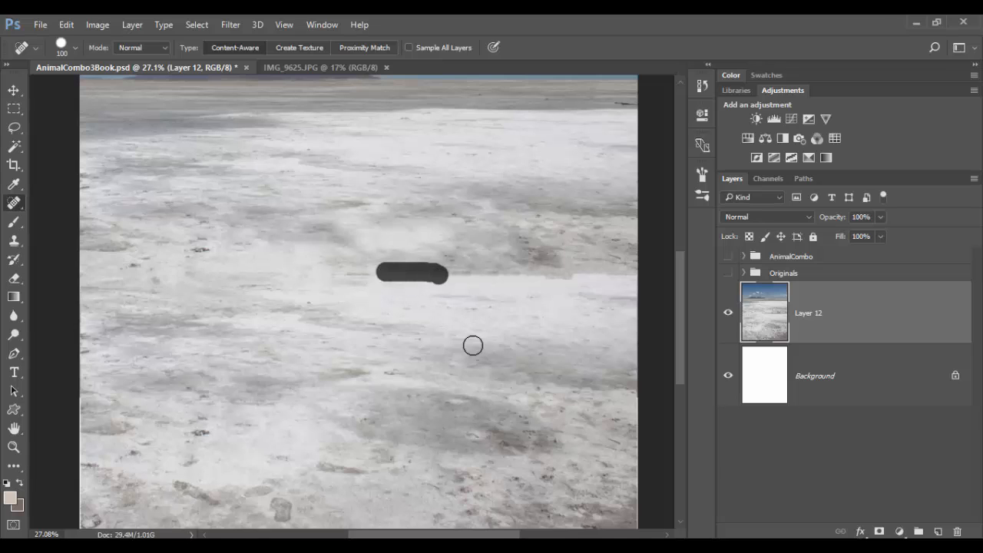
mouse_move(515, 281)
left_mouse_down()
mouse_move(587, 280)
mouse_move(601, 269)
mouse_move(540, 282)
left_mouse_up()
left_click_drag(459, 244, 502, 289)
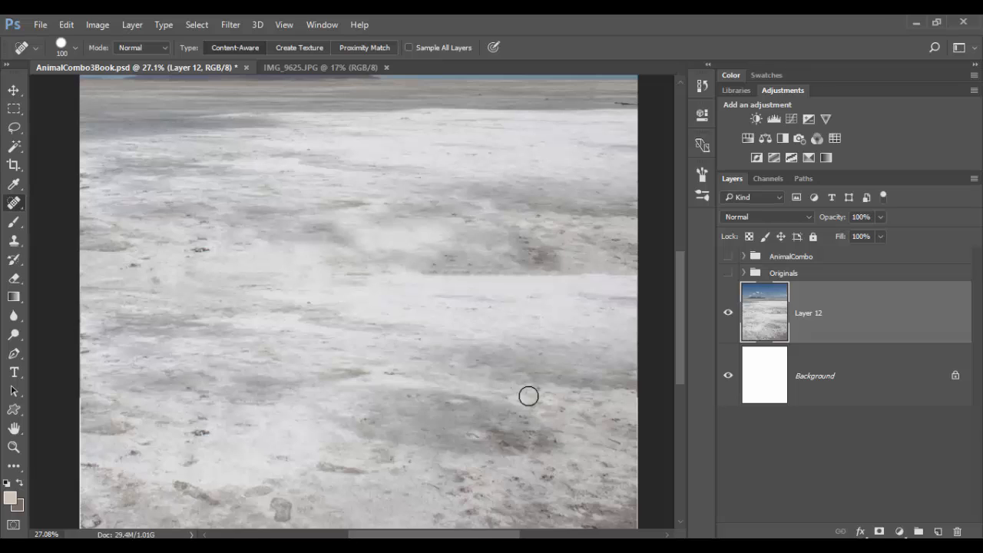
left_click_drag(610, 264, 574, 282)
right_click(14, 202)
Patch the uneven right-side band with clean salt texture from above, then zoom out to the whole image
left_click(69, 230)
mouse_move(609, 183)
left_mouse_down()
mouse_move(433, 181)
mouse_move(405, 207)
mouse_move(453, 228)
mouse_move(601, 230)
mouse_move(554, 202)
mouse_move(595, 281)
mouse_move(463, 263)
mouse_move(375, 288)
mouse_move(527, 312)
mouse_move(654, 287)
mouse_move(514, 259)
mouse_move(461, 233)
left_mouse_up()
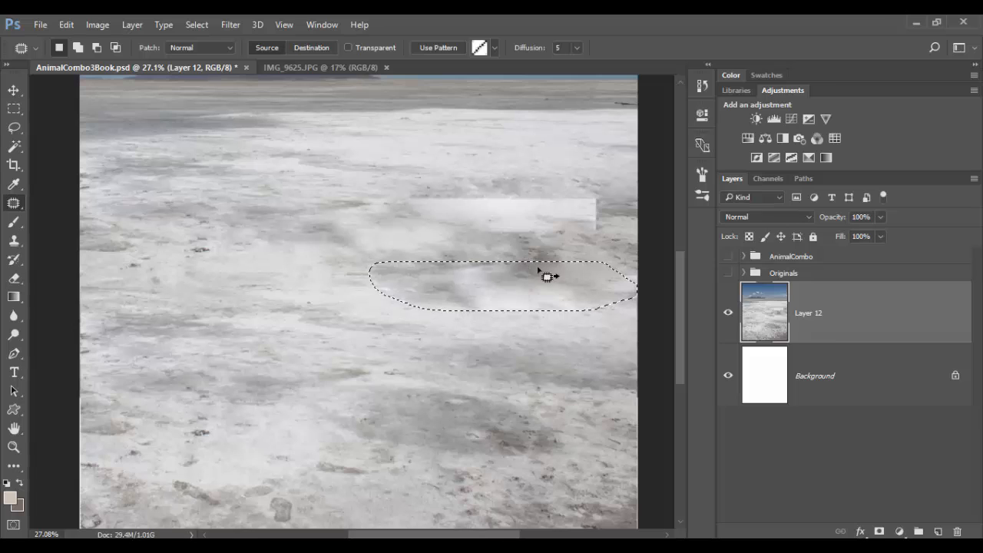
key("ctrl+alt+z")
key("ctrl+alt+z")
key("ctrl+alt+z")
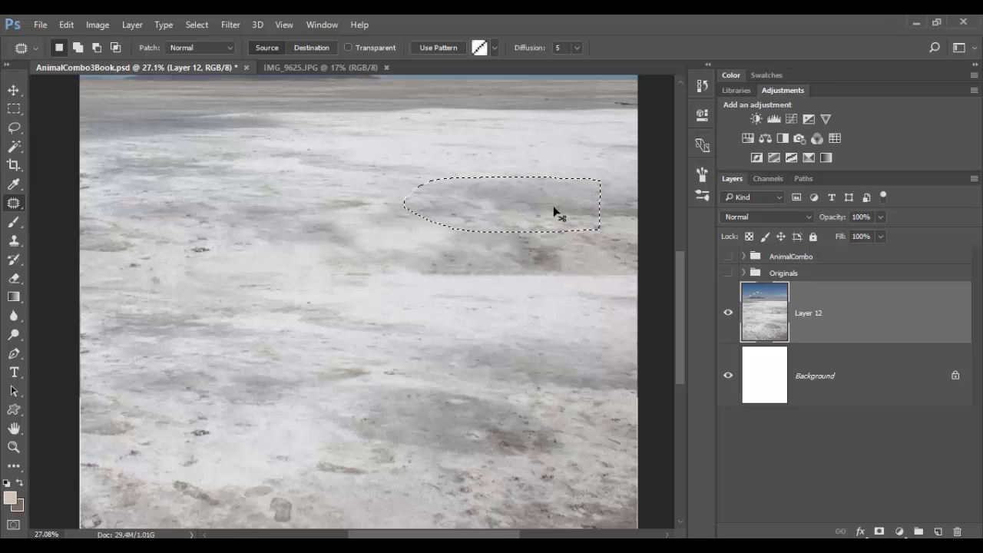
mouse_move(619, 264)
left_mouse_down()
mouse_move(431, 262)
mouse_move(372, 288)
mouse_move(524, 316)
mouse_move(632, 292)
mouse_move(636, 261)
left_mouse_up()
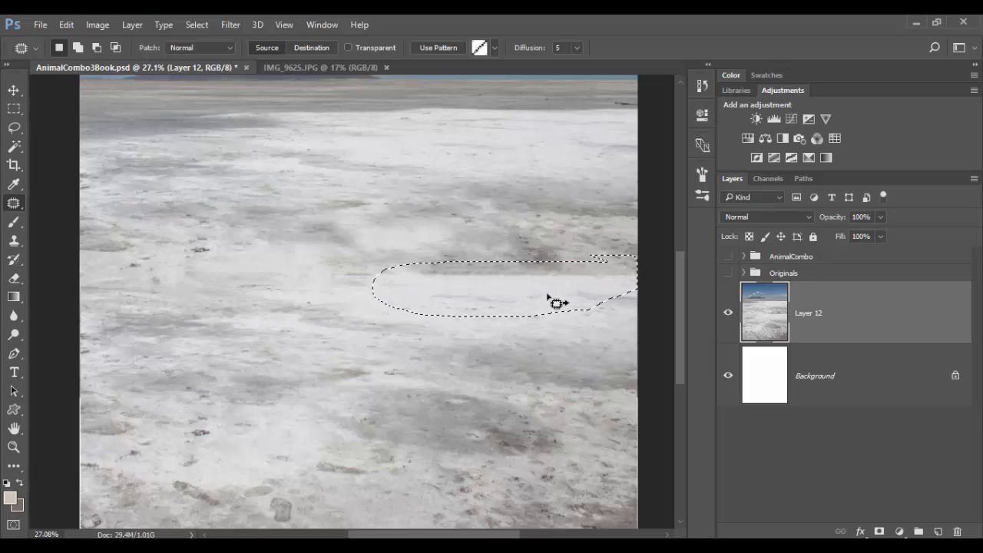
left_click_drag(556, 301, 393, 251)
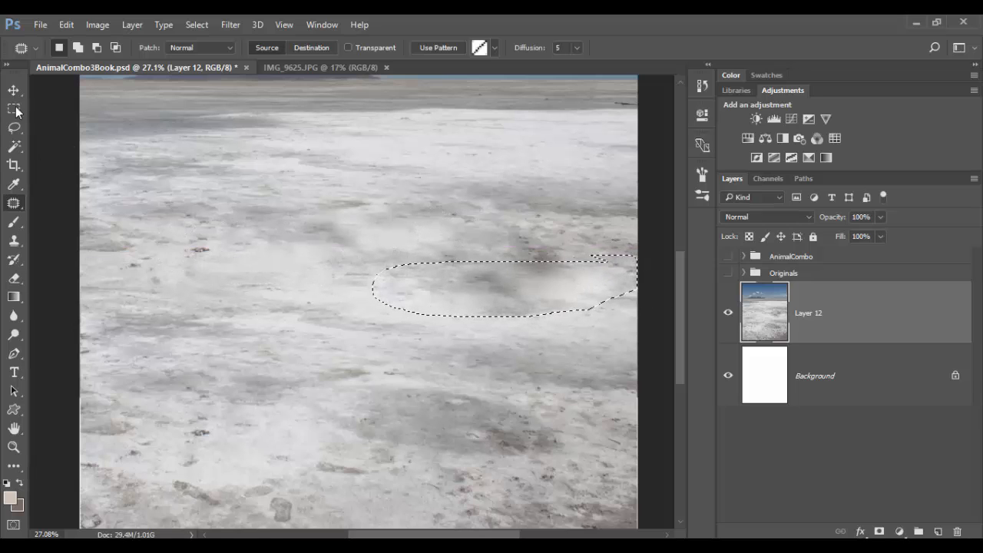
key("ctrl+d")
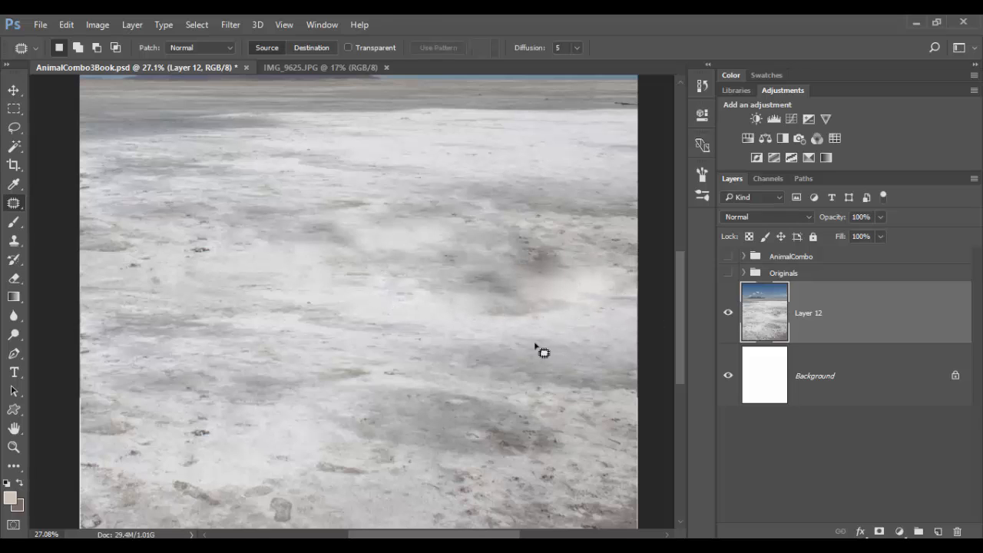
key("z")
left_click_drag(528, 334, 491, 335)
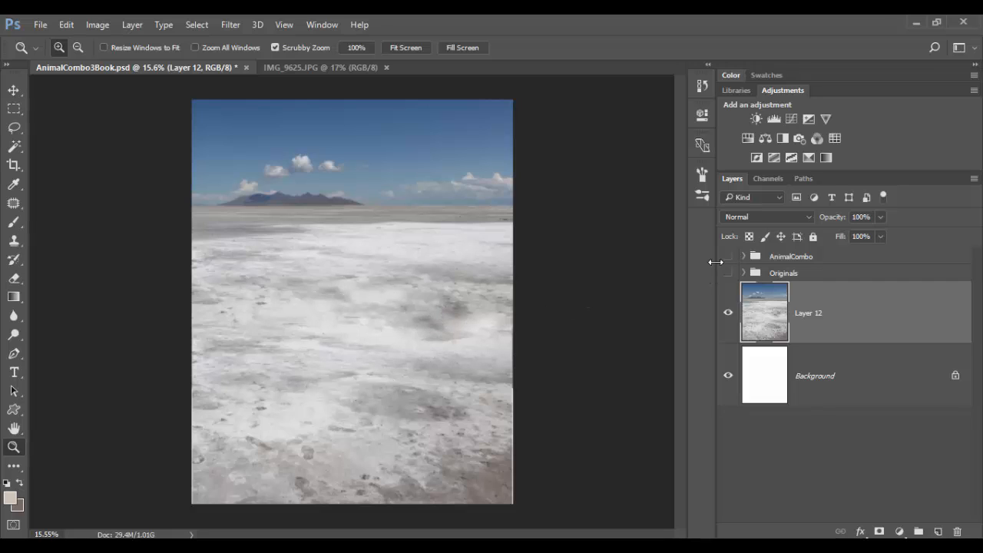
Make the AnimalCombo group visible and set it as the active layer
left_click(728, 257)
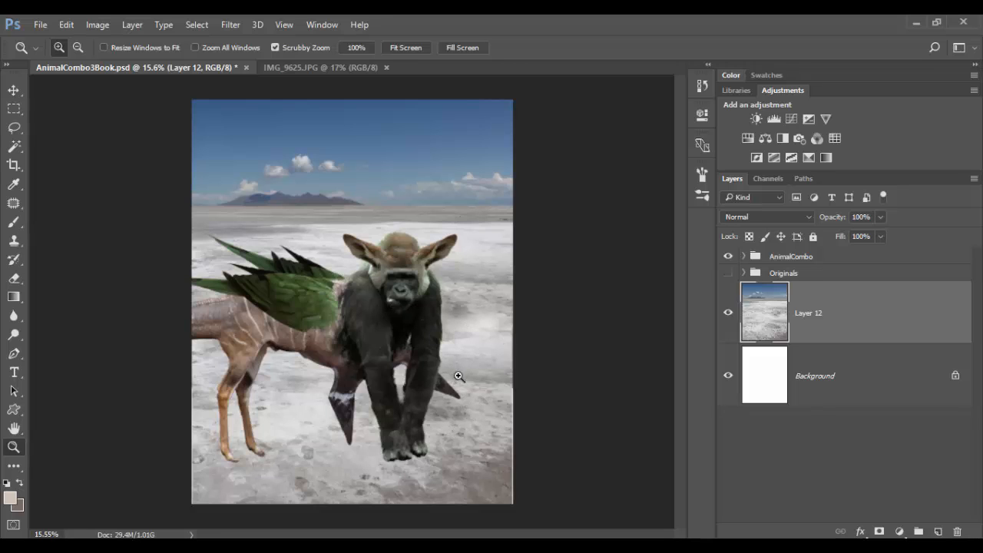
left_click(833, 256)
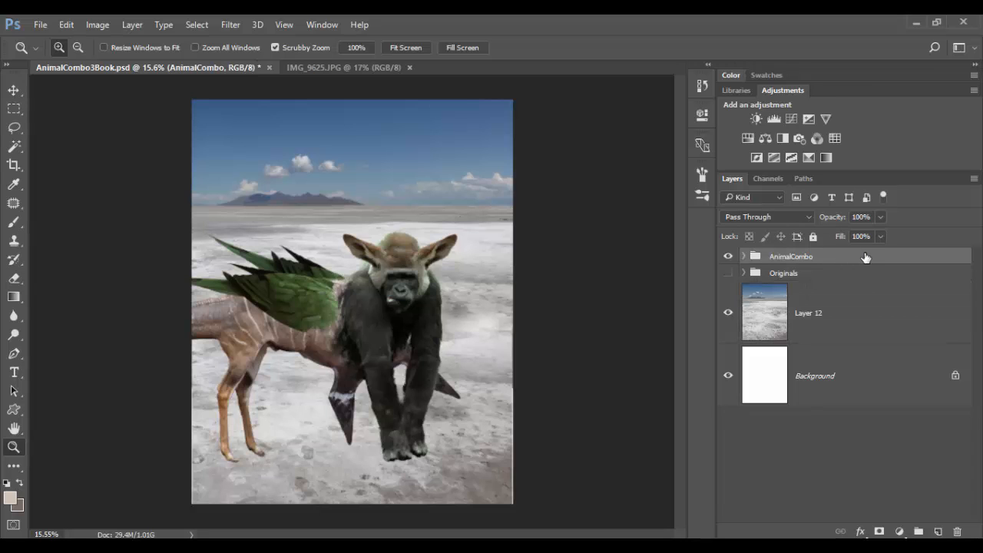
Duplicate the AnimalCombo group as AnimalCombo copy and convert the copy to a smart object
right_click(866, 258)
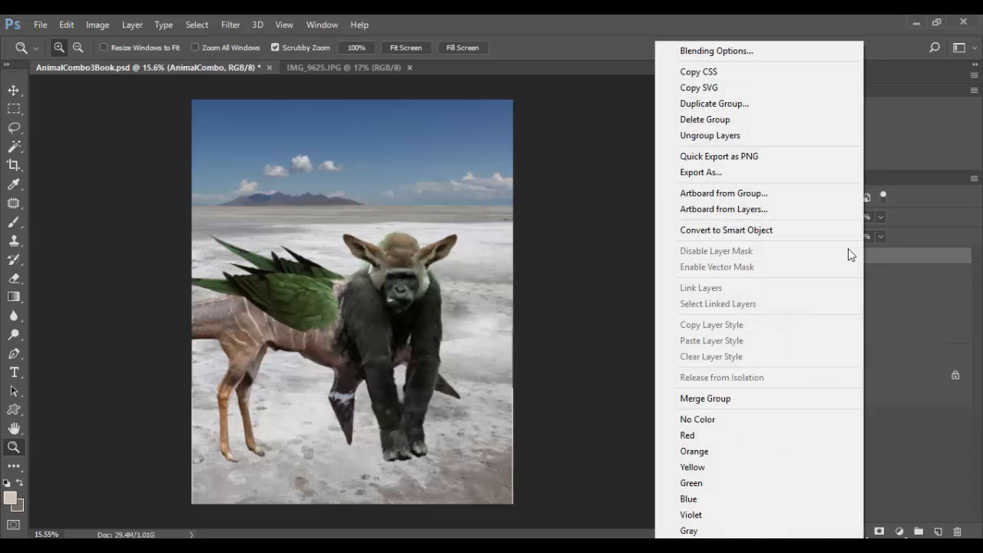
left_click(763, 103)
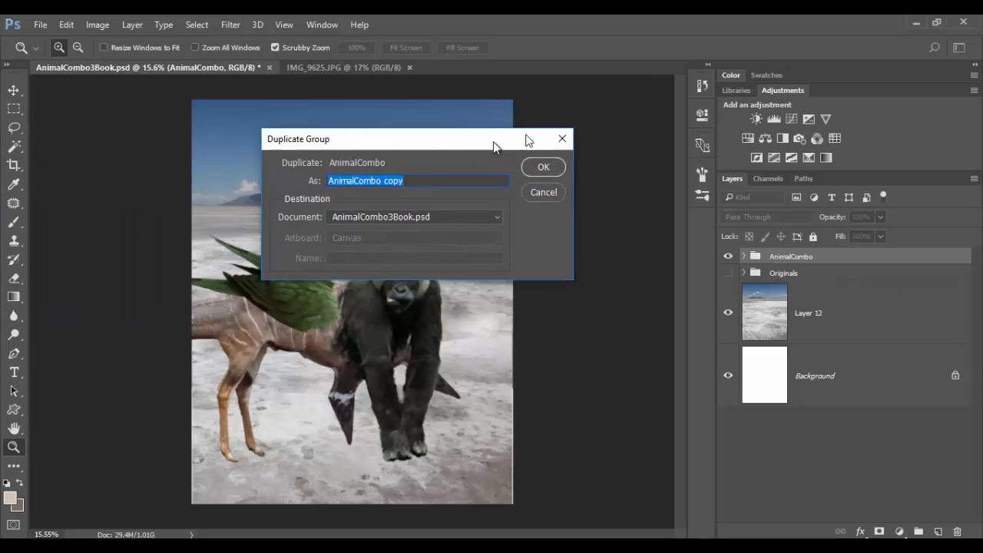
left_click_drag(496, 143, 633, 135)
left_click(677, 157)
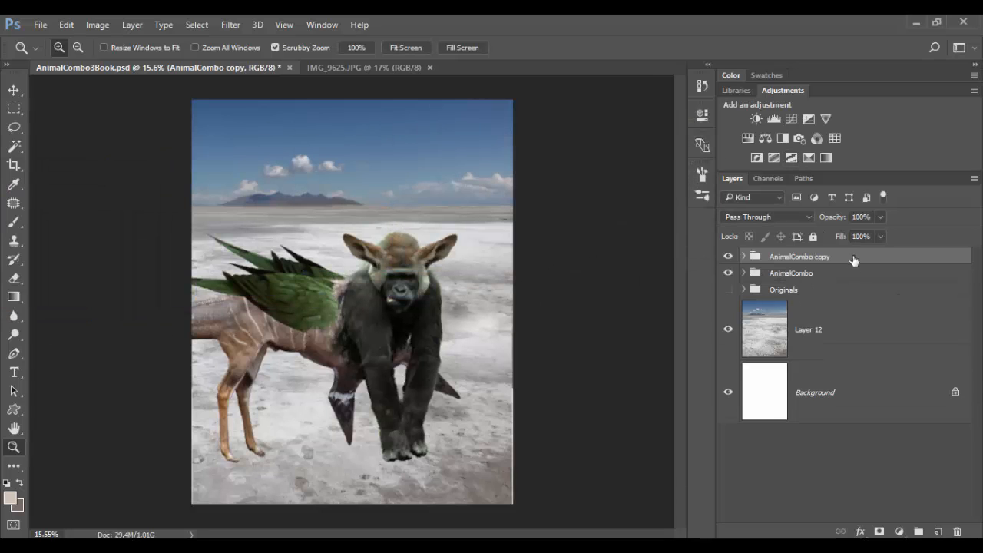
right_click(853, 258)
left_click(793, 236)
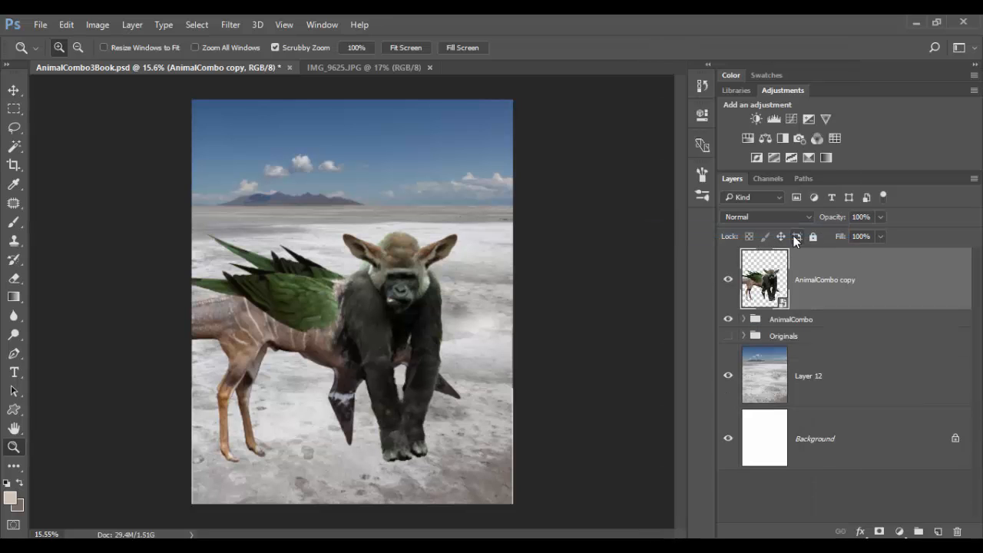
Scale the AnimalCombo copy to about 90%, hide the original group, and reposition the copy on the salt flat
key("ctrl+t")
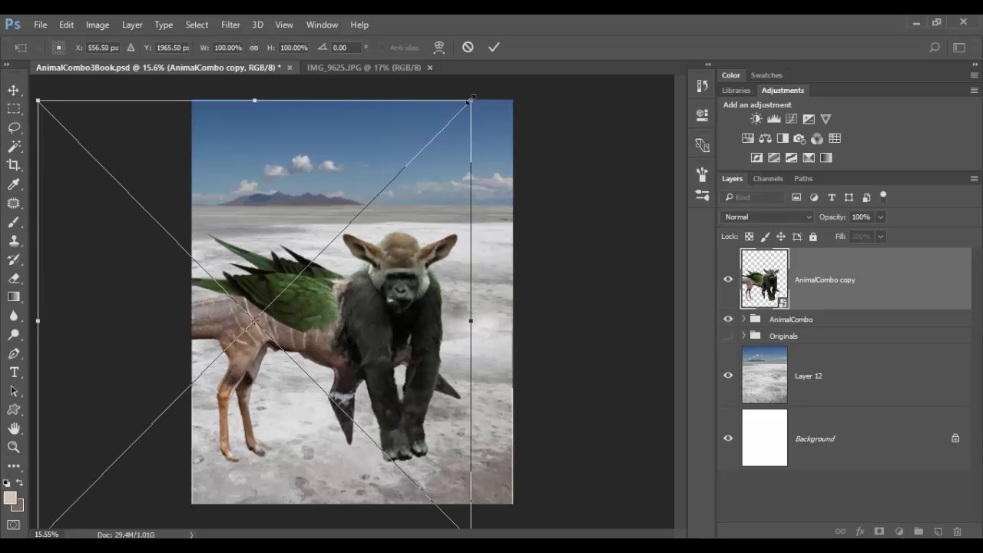
left_click_drag(466, 106, 424, 166)
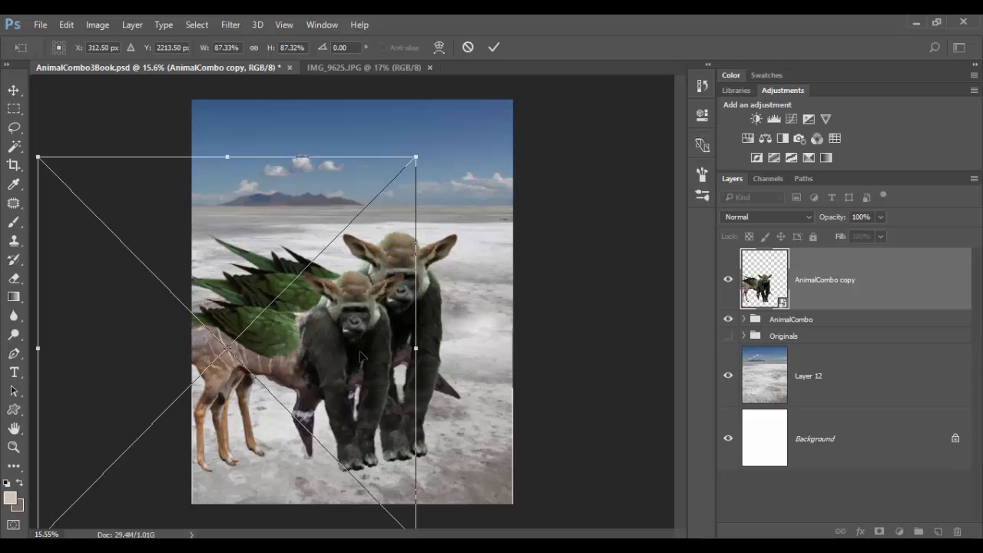
left_click_drag(361, 348, 391, 325)
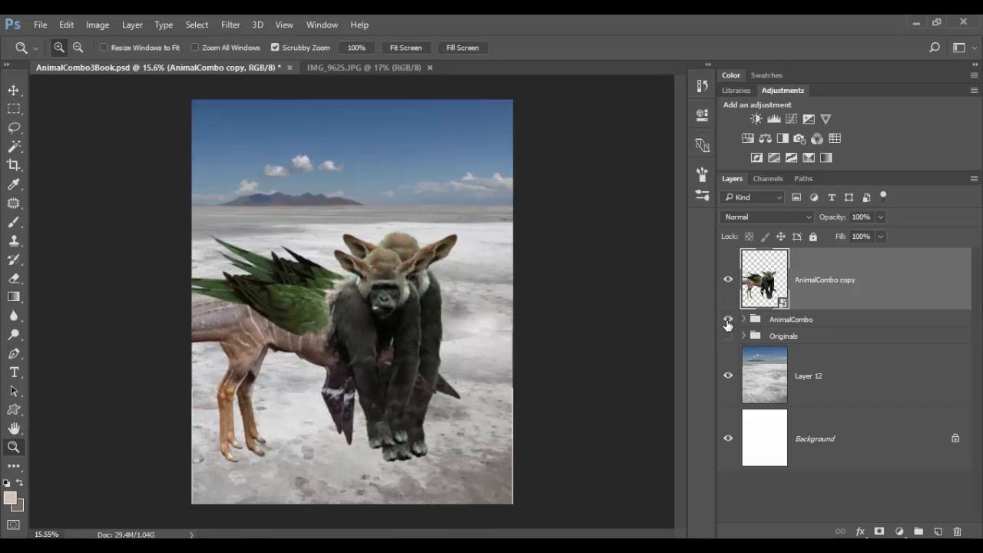
left_click(727, 321)
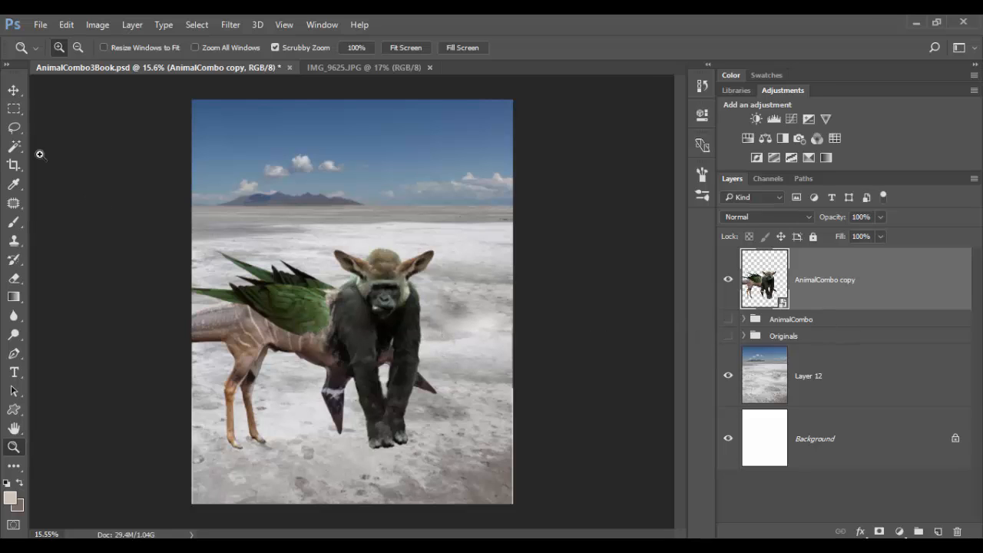
left_click(14, 90)
left_click_drag(375, 351, 372, 324)
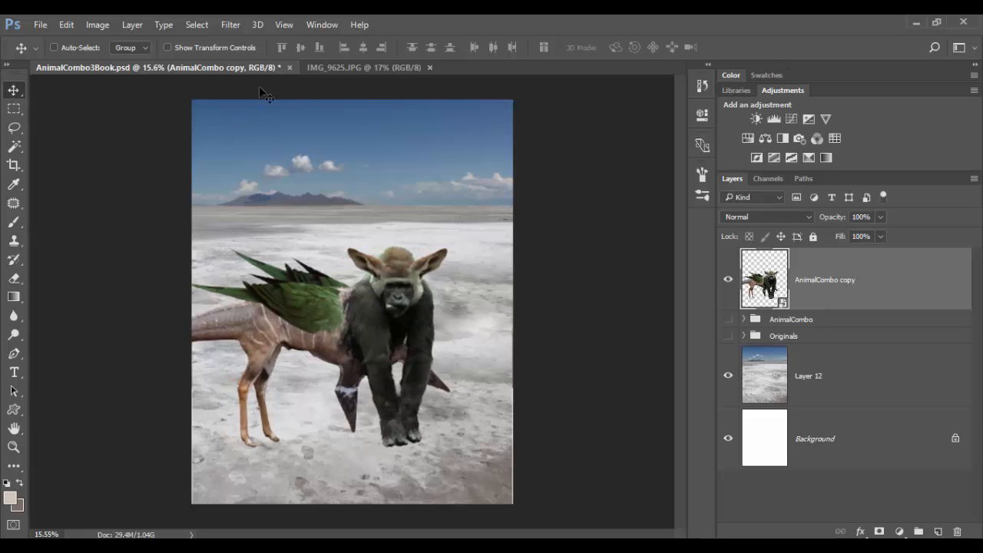